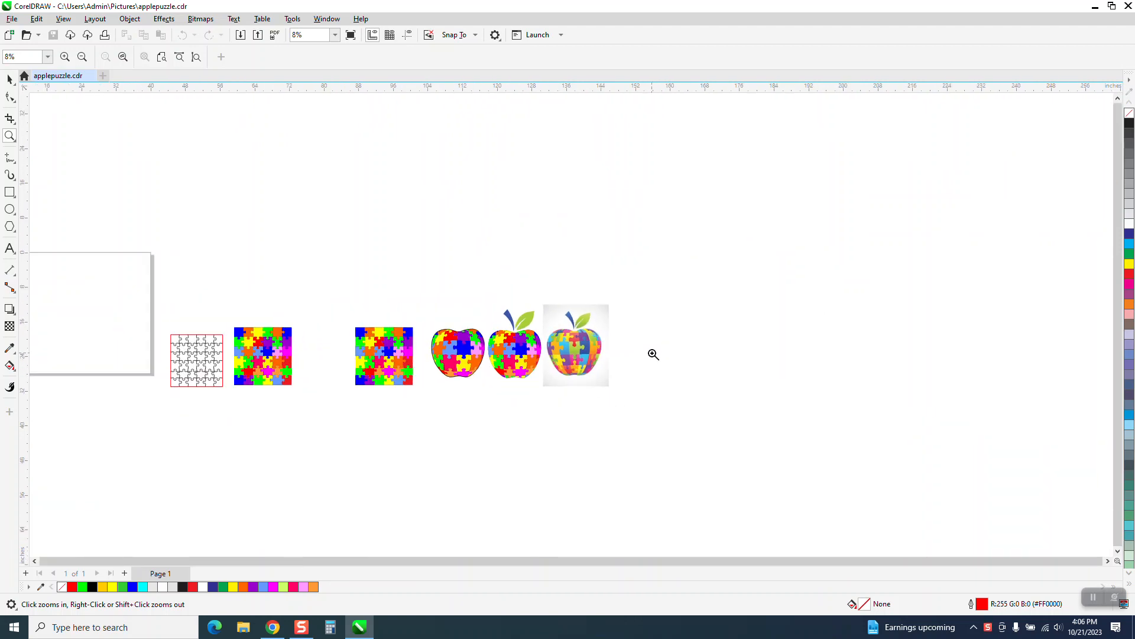
Examine the outlined puzzle template up close and compare it with the coloured puzzle squares and apples
left_click_drag(178, 312, 335, 408)
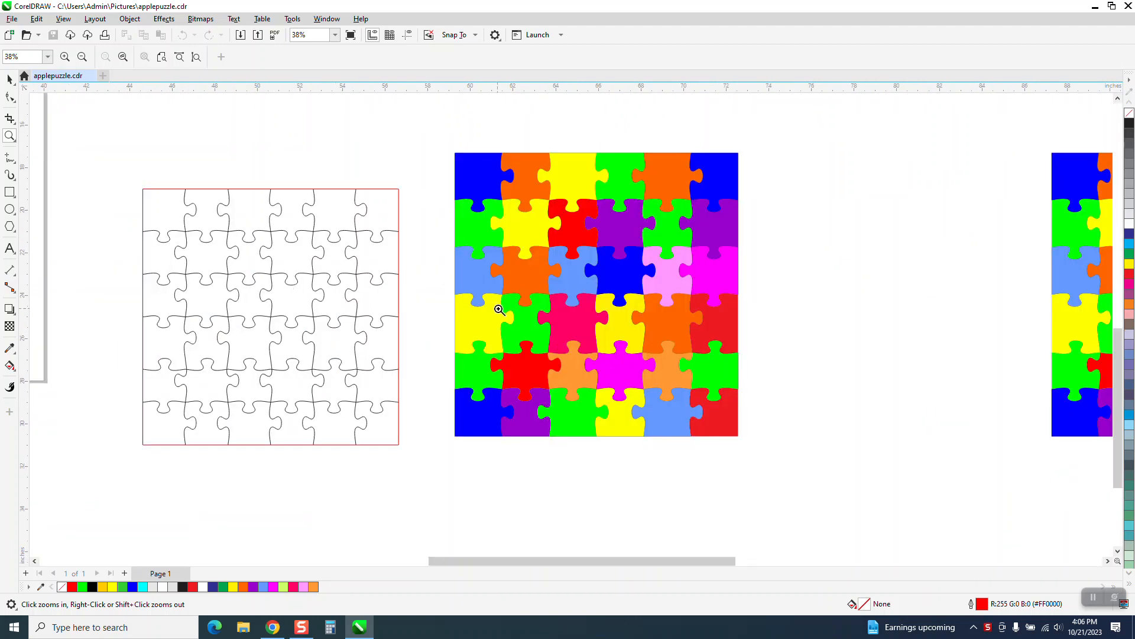
right_click(285, 257)
scroll(286, 251, "down", 1)
left_click_drag(206, 205, 304, 291)
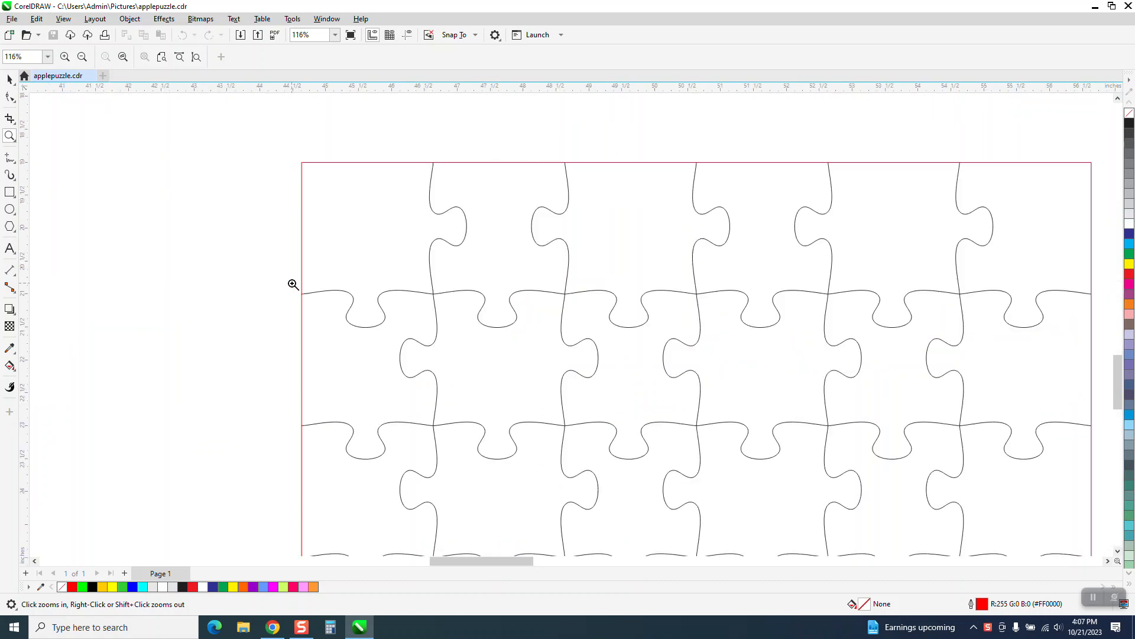
scroll(416, 265, "down", 4)
scroll(409, 260, "down", 5)
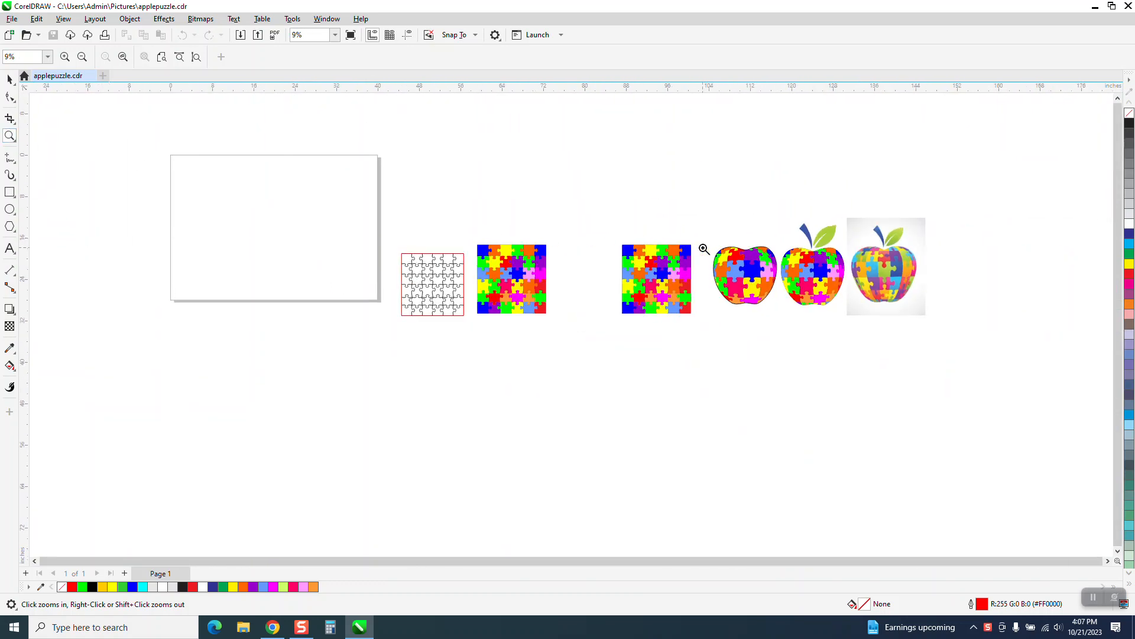
left_click_drag(944, 366, 944, 367)
Scale the apple bitmap with the grey background down to about 2 inches wide and 2.5 inches high
left_click(9, 79)
left_click(587, 282)
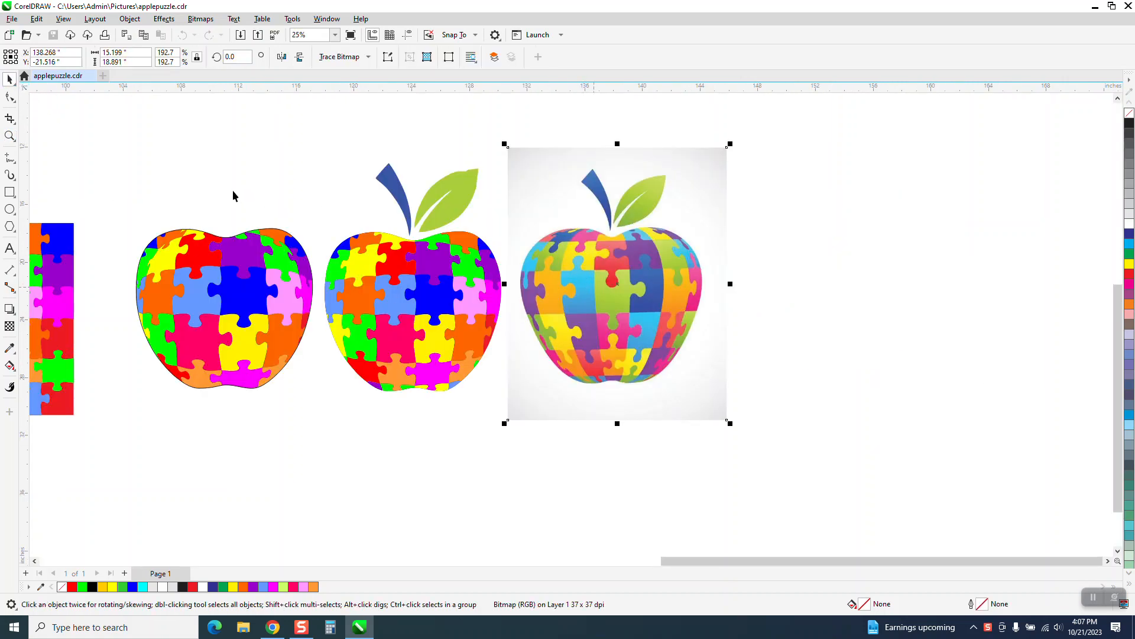
left_click_drag(731, 143, 569, 246)
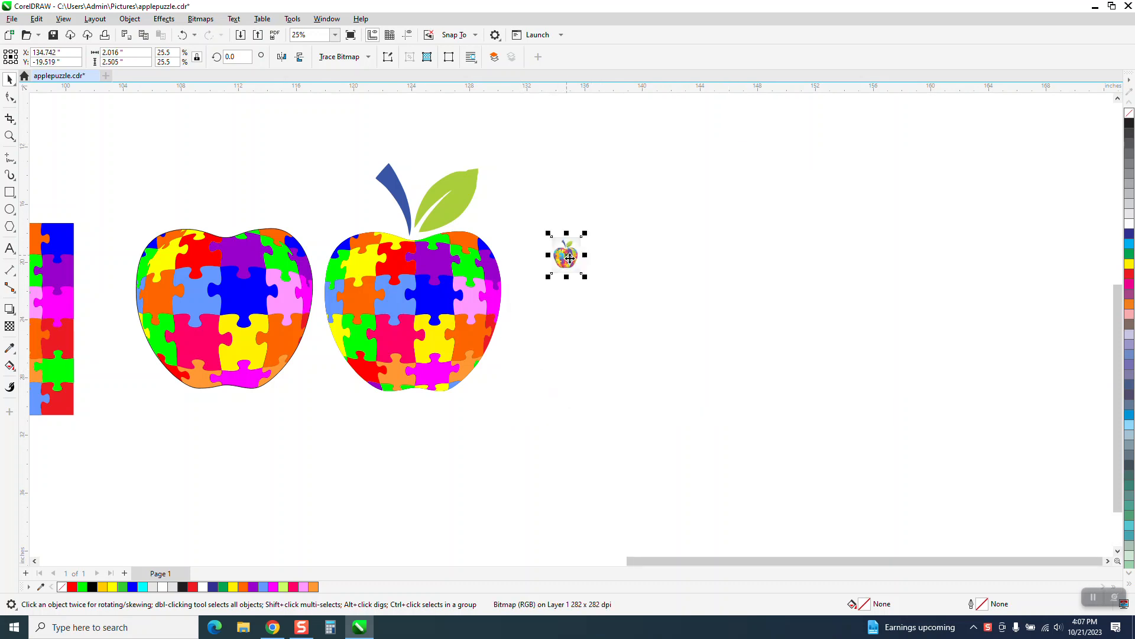
left_click(9, 135)
left_click_drag(520, 211, 780, 385)
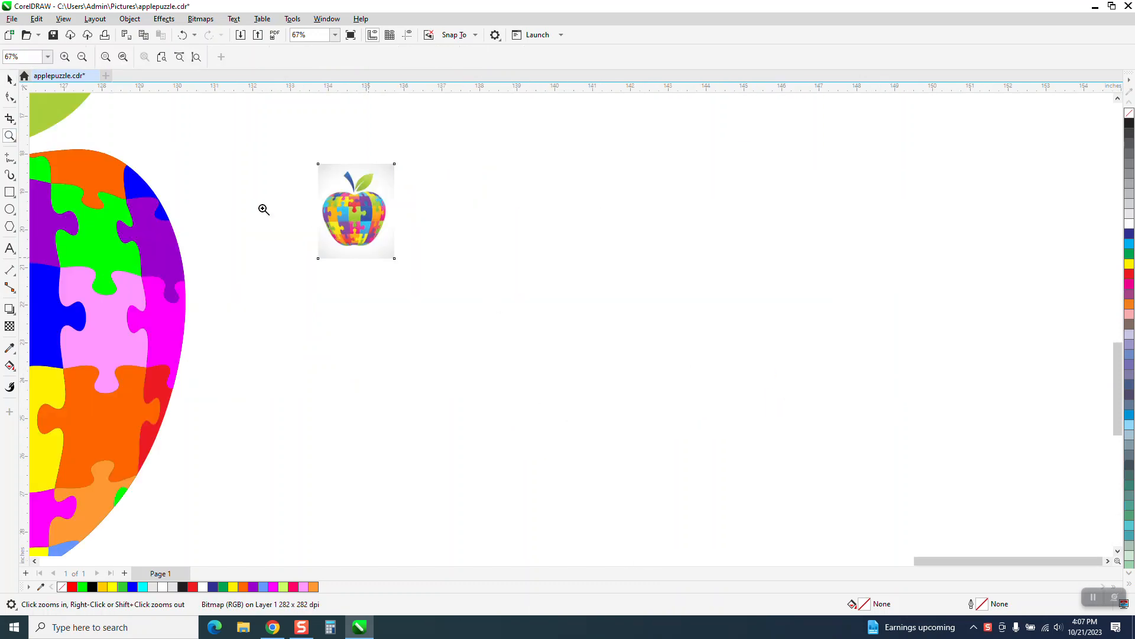
left_click(10, 79)
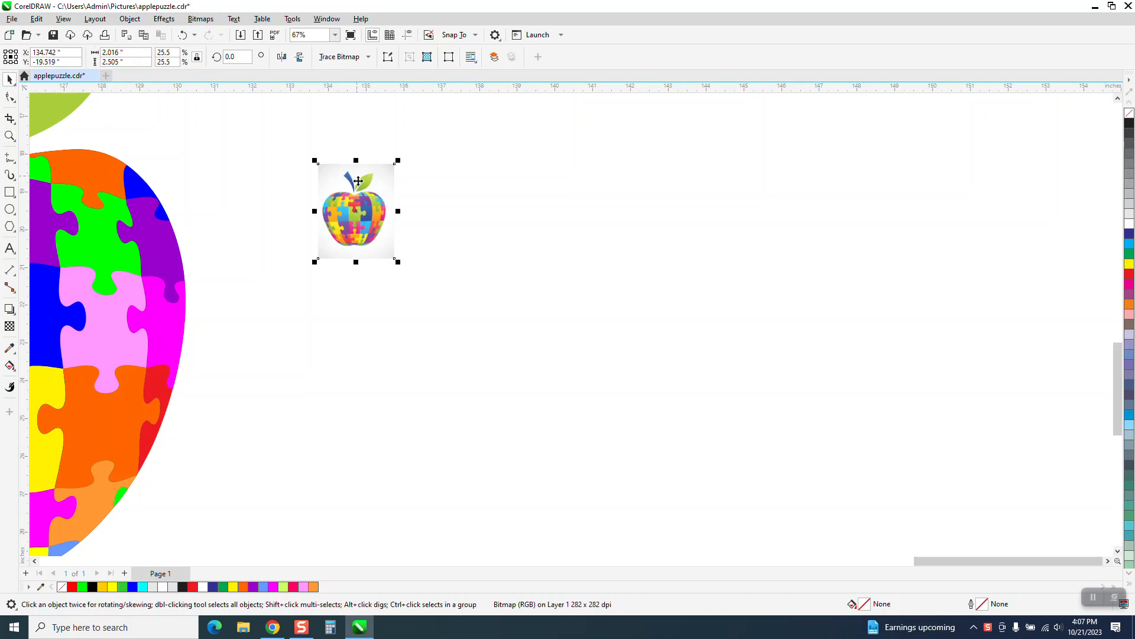
Set the document's nudge distance to 4 inches
left_click(379, 138)
left_click(407, 57)
left_click(363, 172)
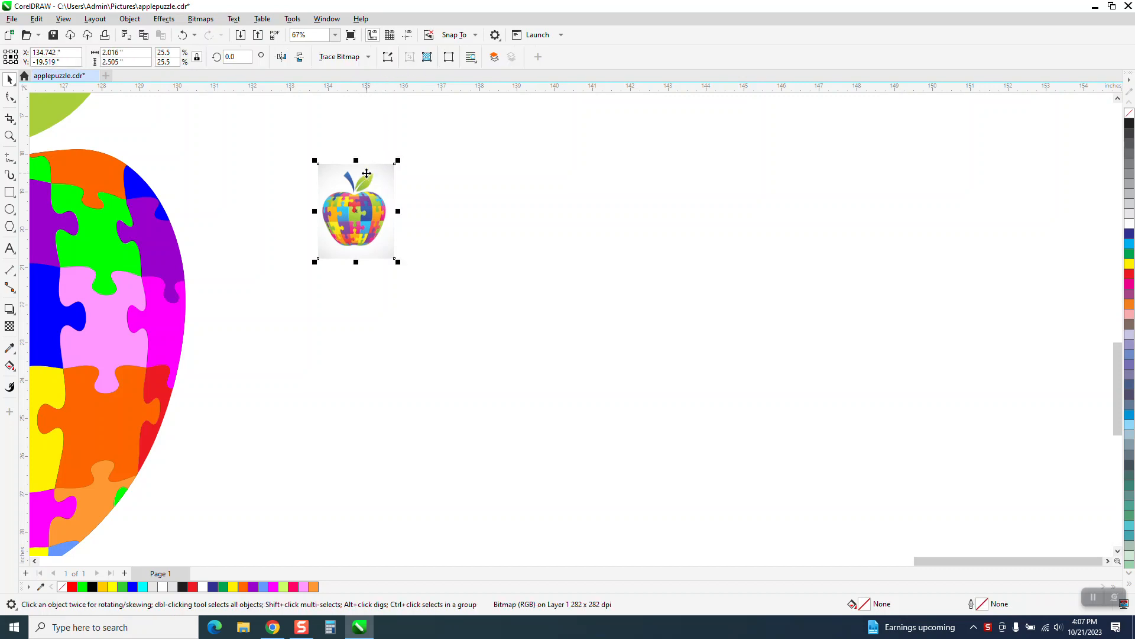
left_click(371, 142)
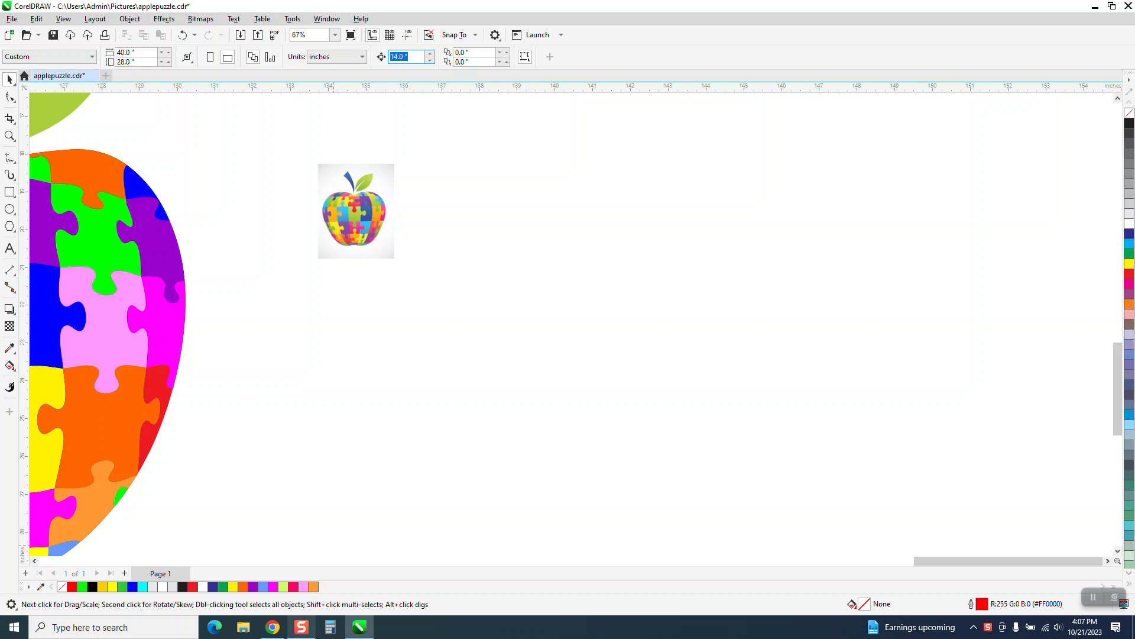
type("4")
key("Return")
Outline-trace the small apple bitmap as Clipart with the default settings and place the trace just right of the original
scroll(411, 388, "down", 4)
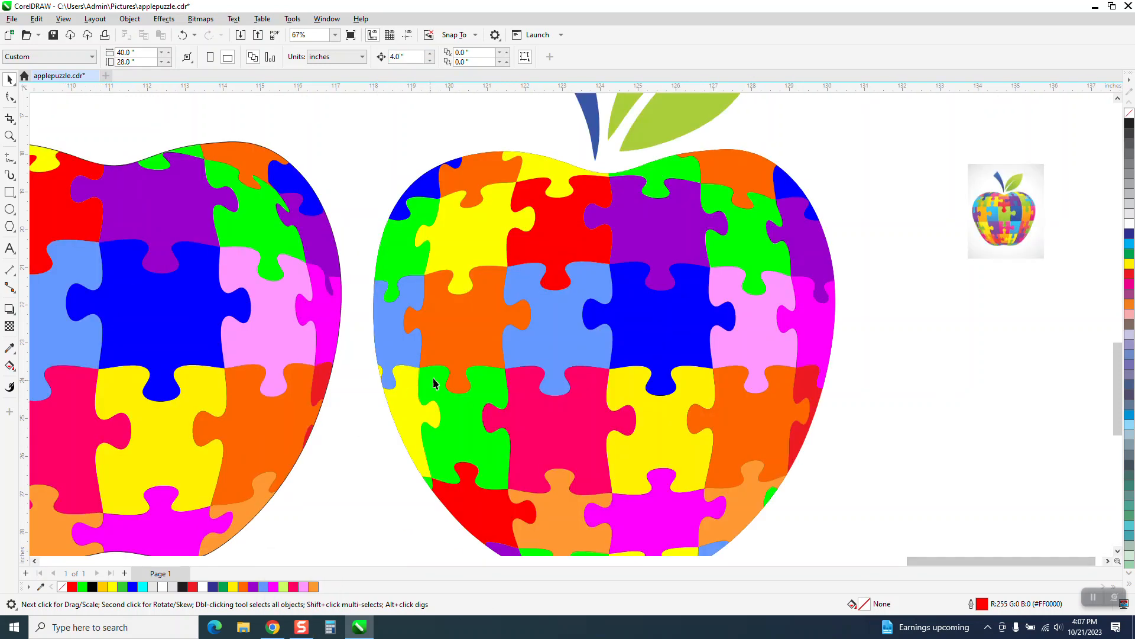
left_click(624, 313)
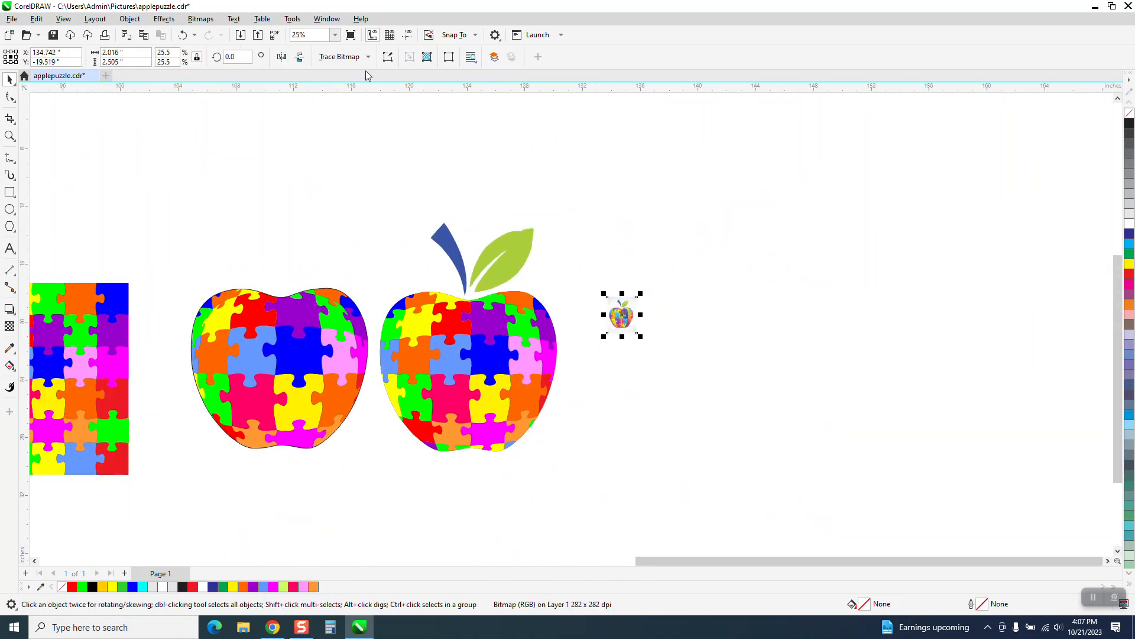
left_click(369, 57)
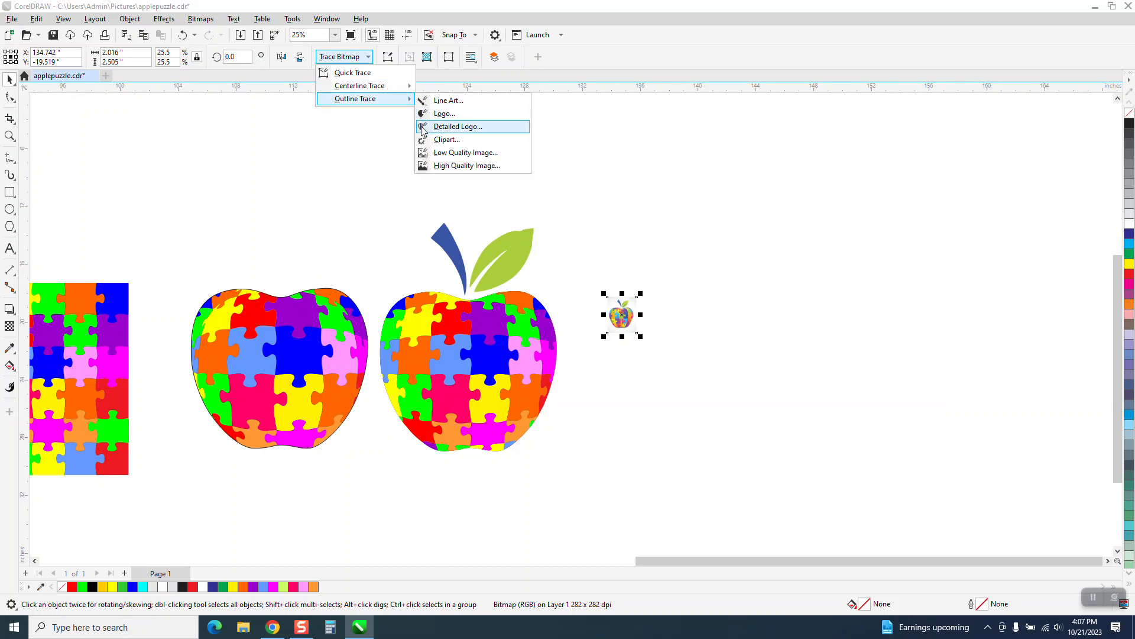
left_click(429, 137)
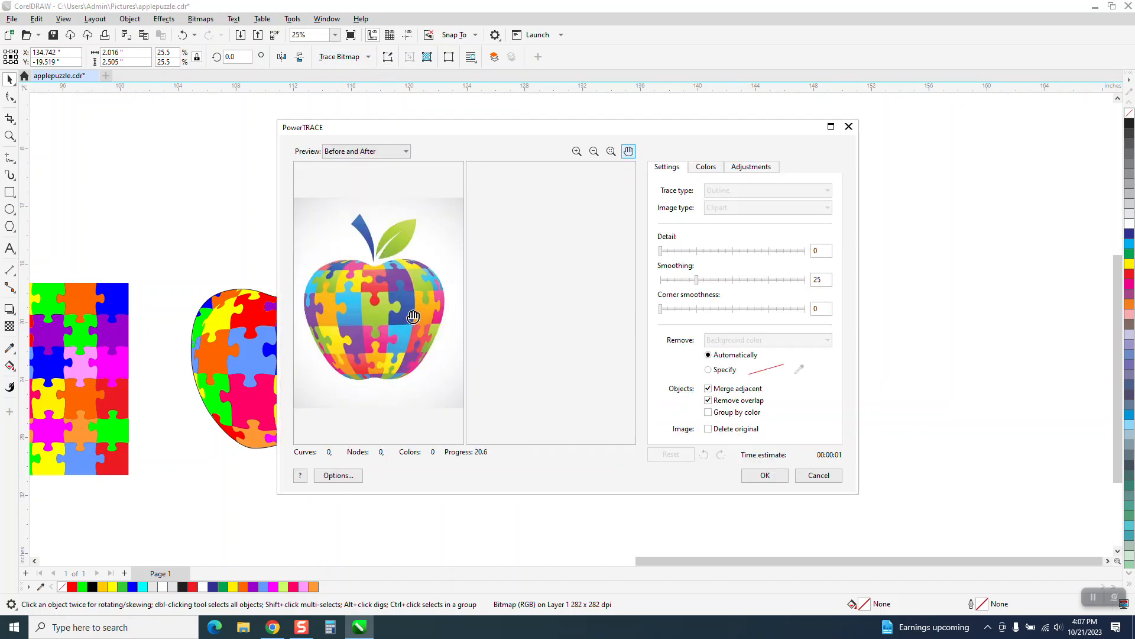
left_click(764, 476)
left_click_drag(622, 313, 667, 315)
Examine the traced apple's puzzle-piece edges and colour boundaries up close
left_click(9, 136)
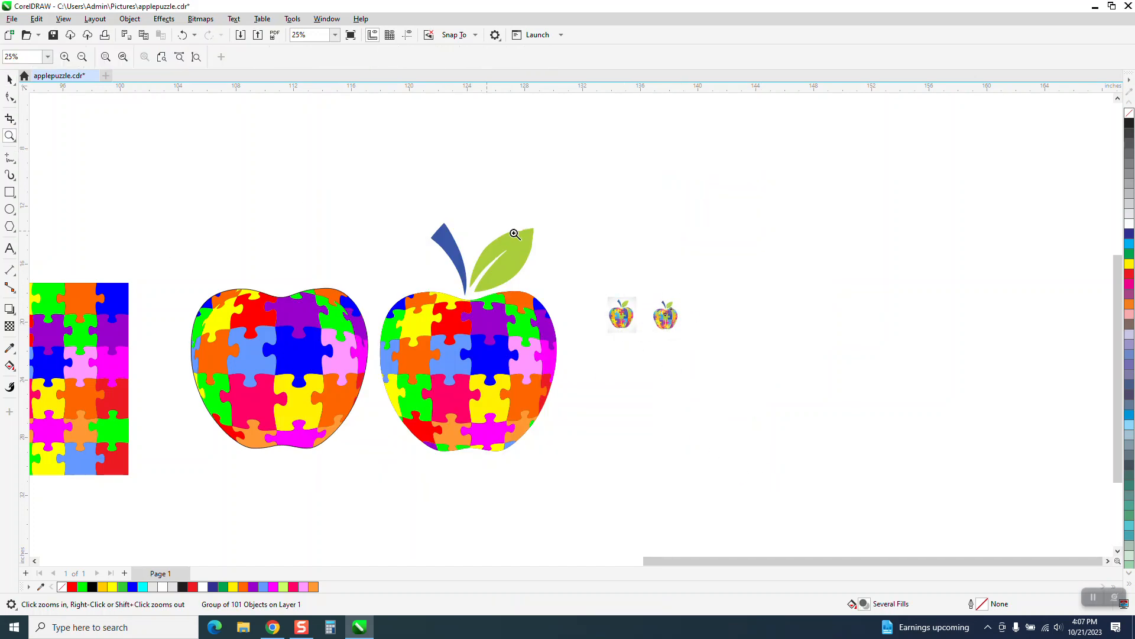
left_click_drag(816, 467, 948, 470)
left_click_drag(267, 149, 397, 261)
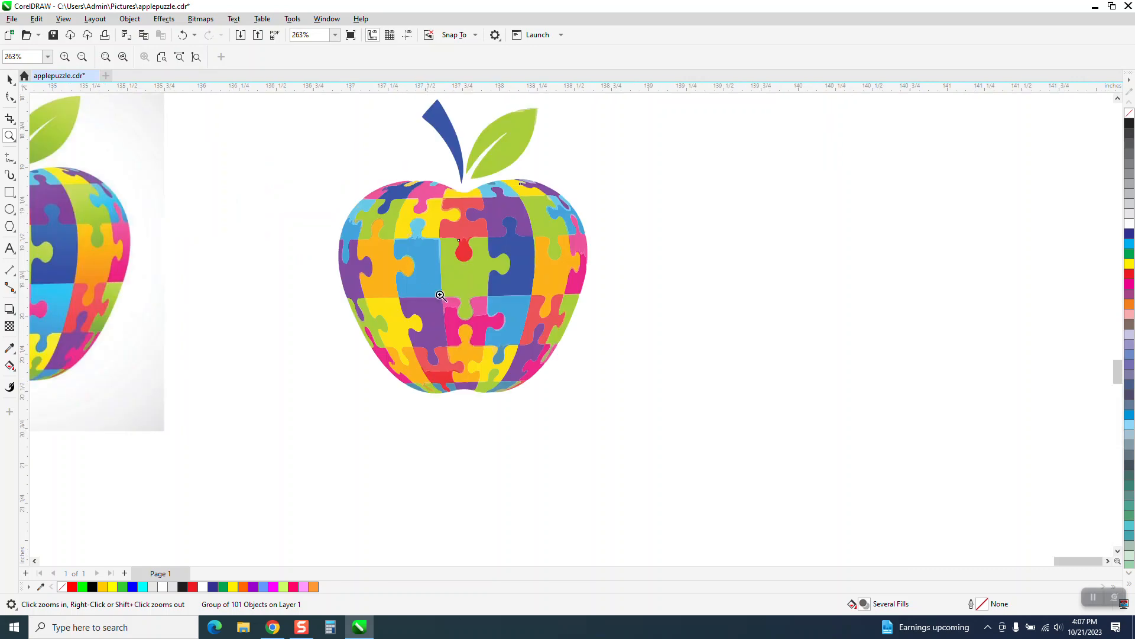
left_click_drag(526, 172, 621, 314)
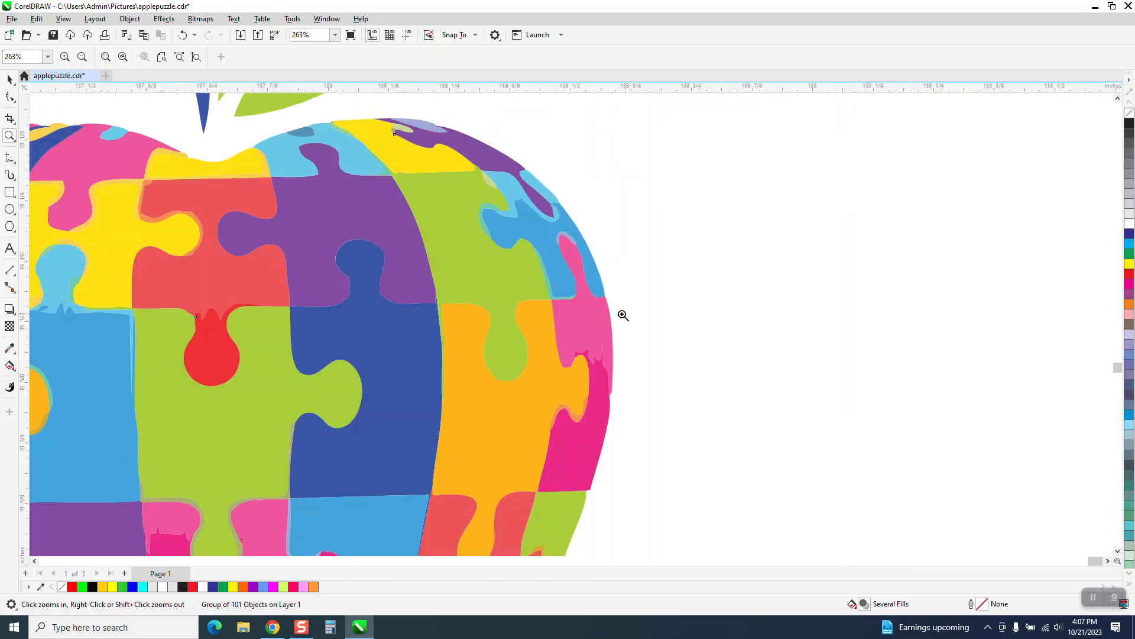
scroll(550, 298, "down", 4)
scroll(542, 298, "down", 1)
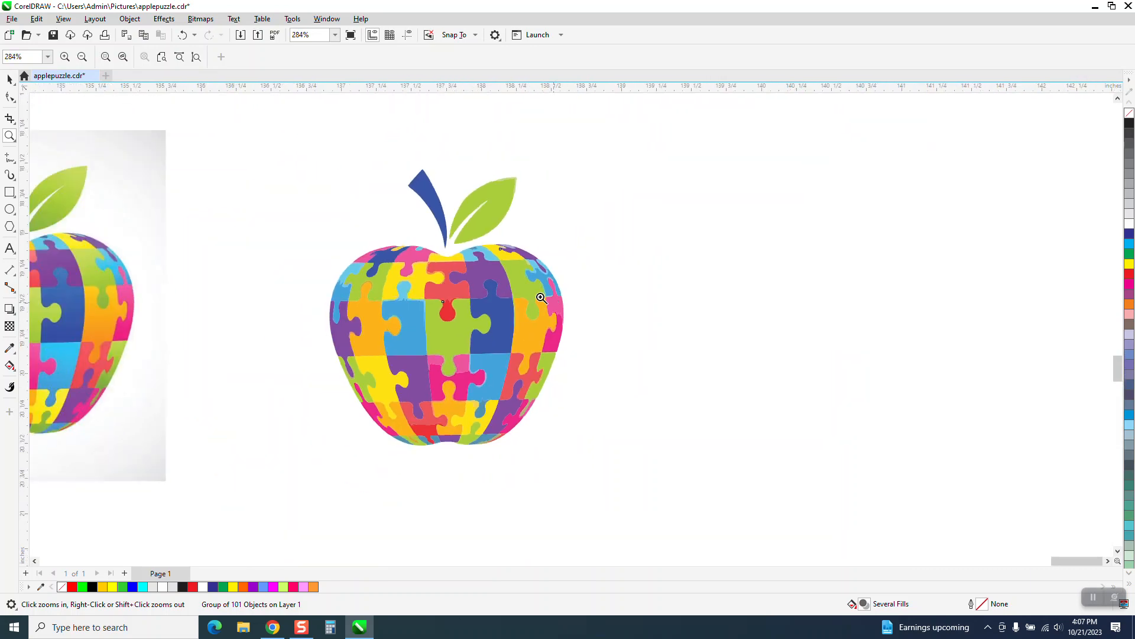
left_click_drag(459, 244, 524, 268)
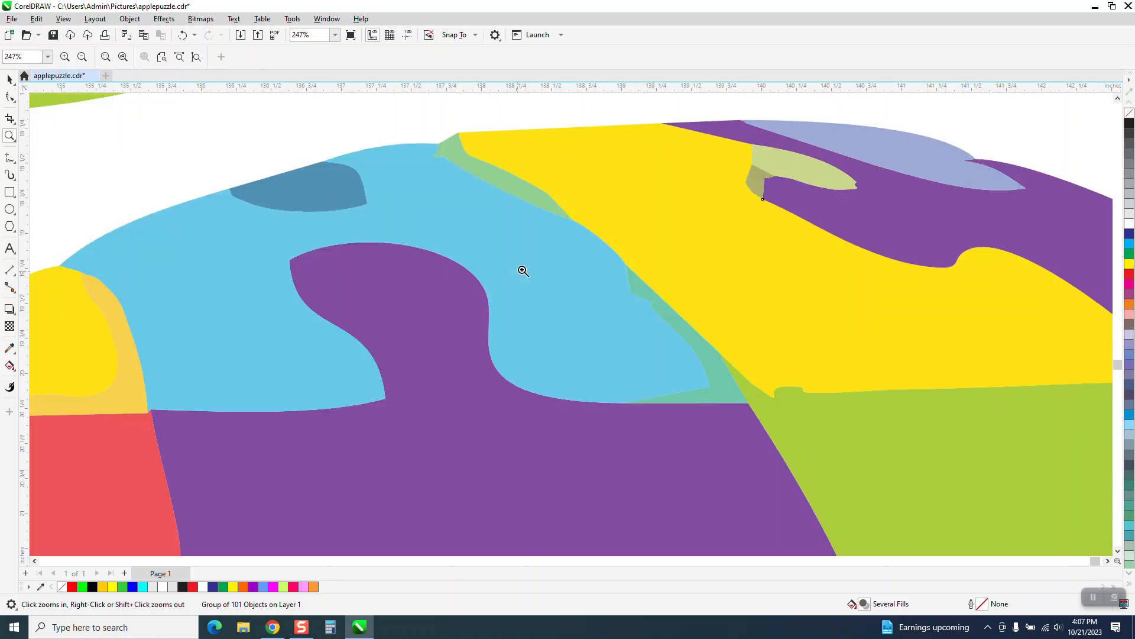
scroll(525, 268, "down", 7)
scroll(410, 211, "down", 2)
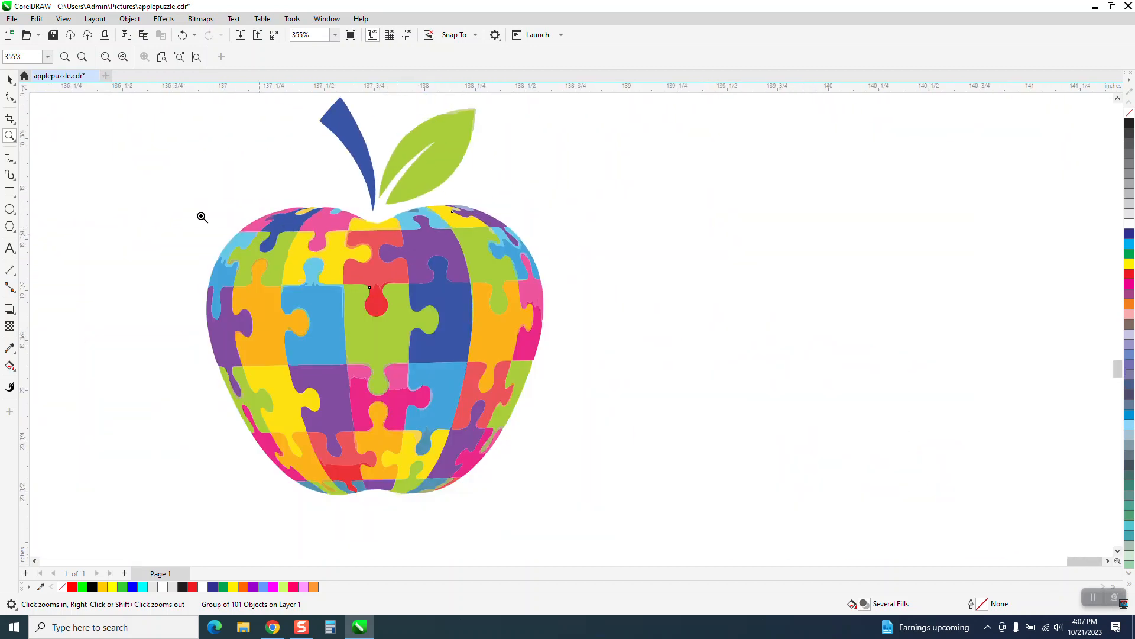
Ungroup the traced apple into separate objects and clear the selection
left_click(10, 78)
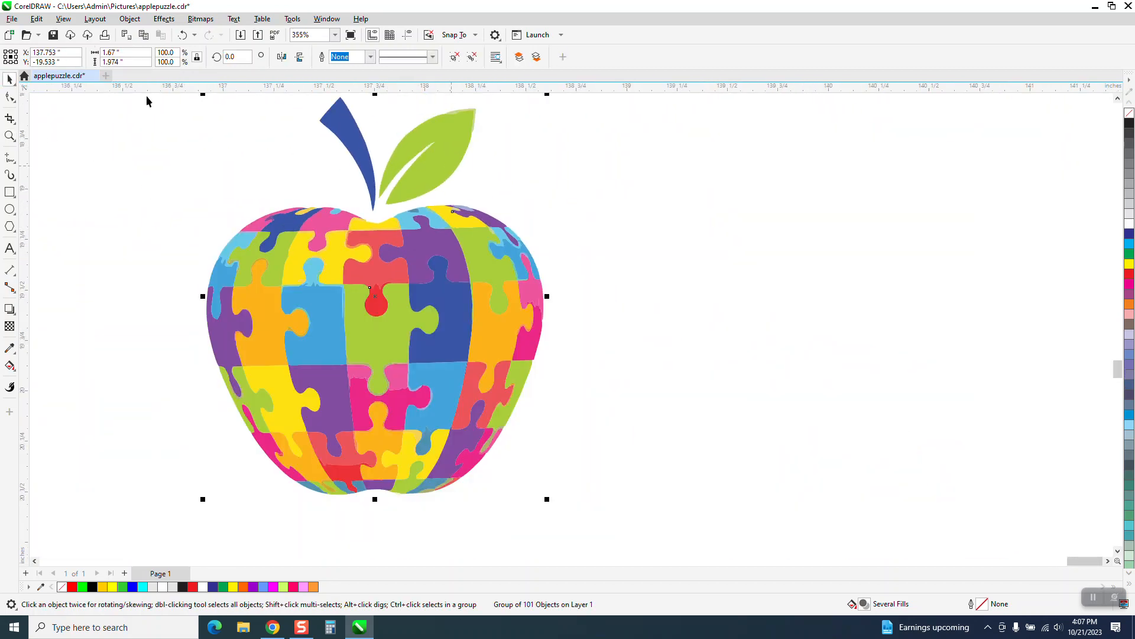
left_click(131, 19)
scroll(509, 229, "down", 1)
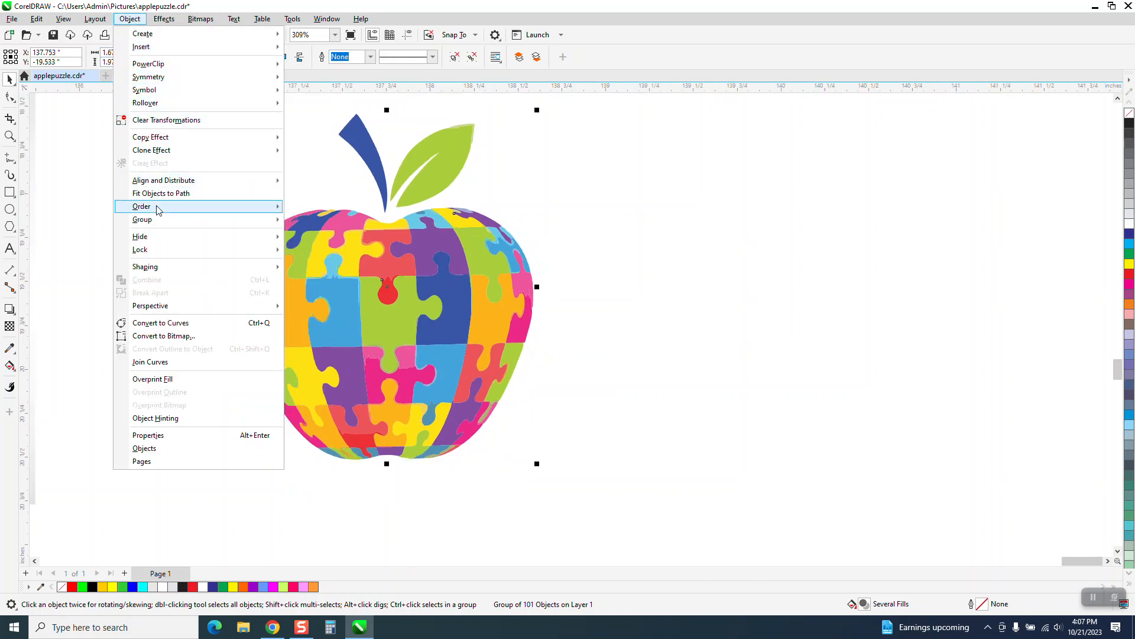
mouse_move(287, 224)
left_click(316, 234)
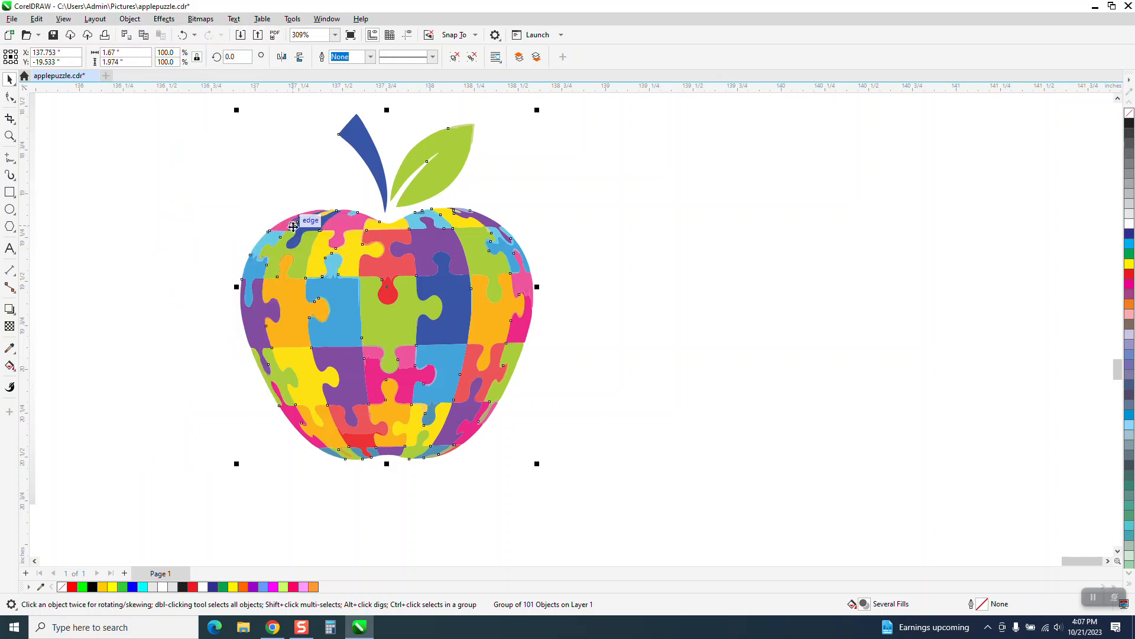
left_click(292, 171)
Move the traced leaf and stem off to the right of the apple, and place a duplicate of both beside them
left_click_drag(438, 171, 706, 196)
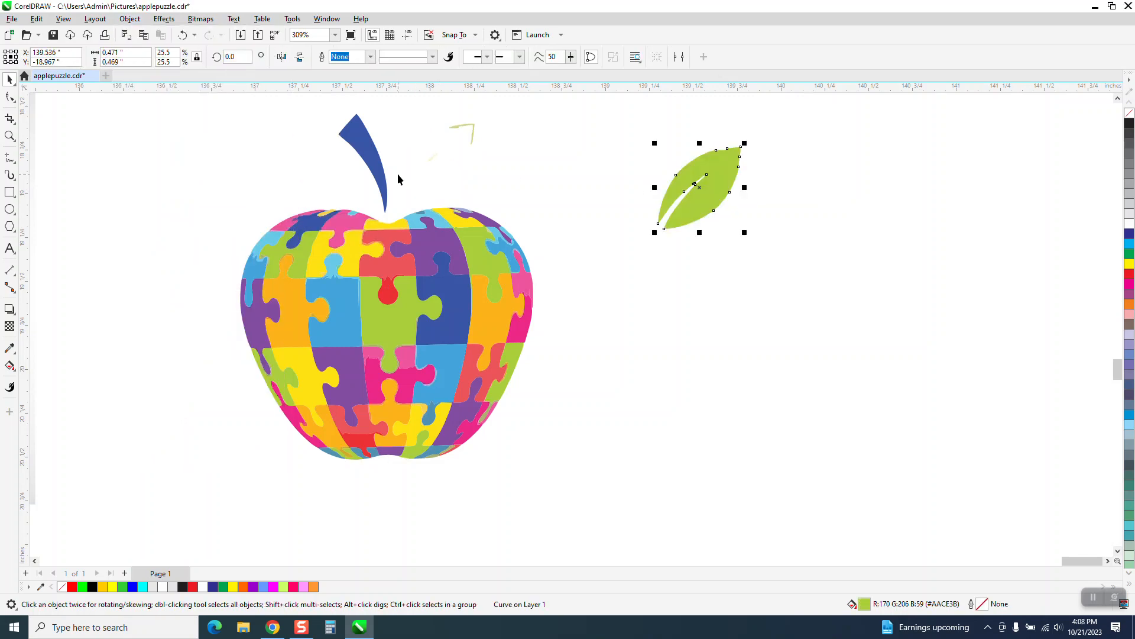
left_click_drag(380, 172, 599, 180)
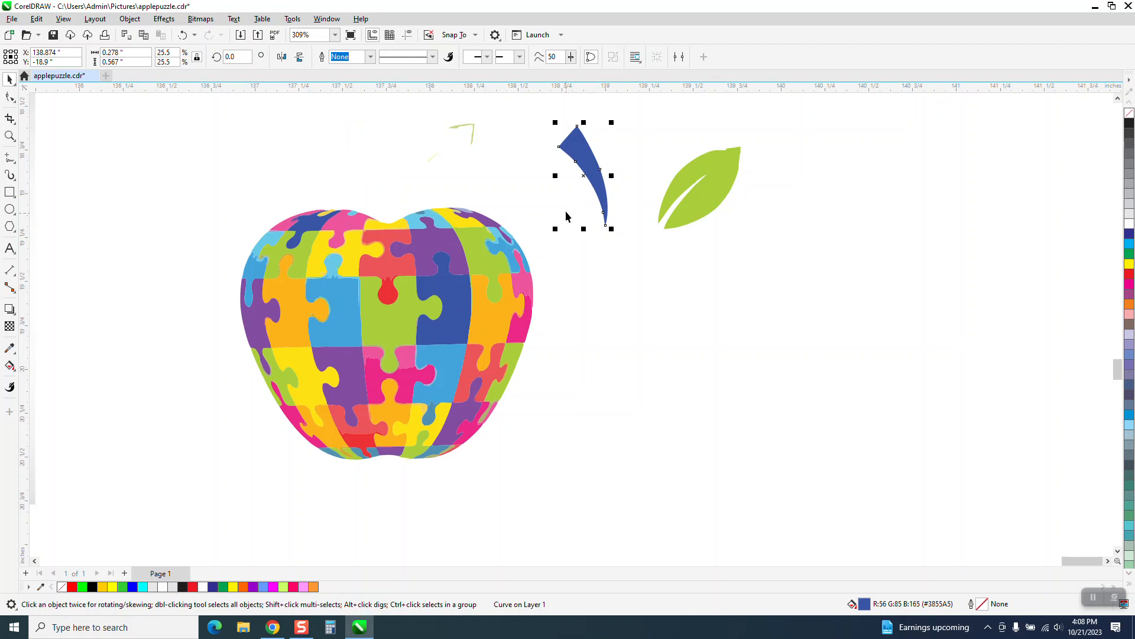
left_click_drag(532, 108, 790, 245)
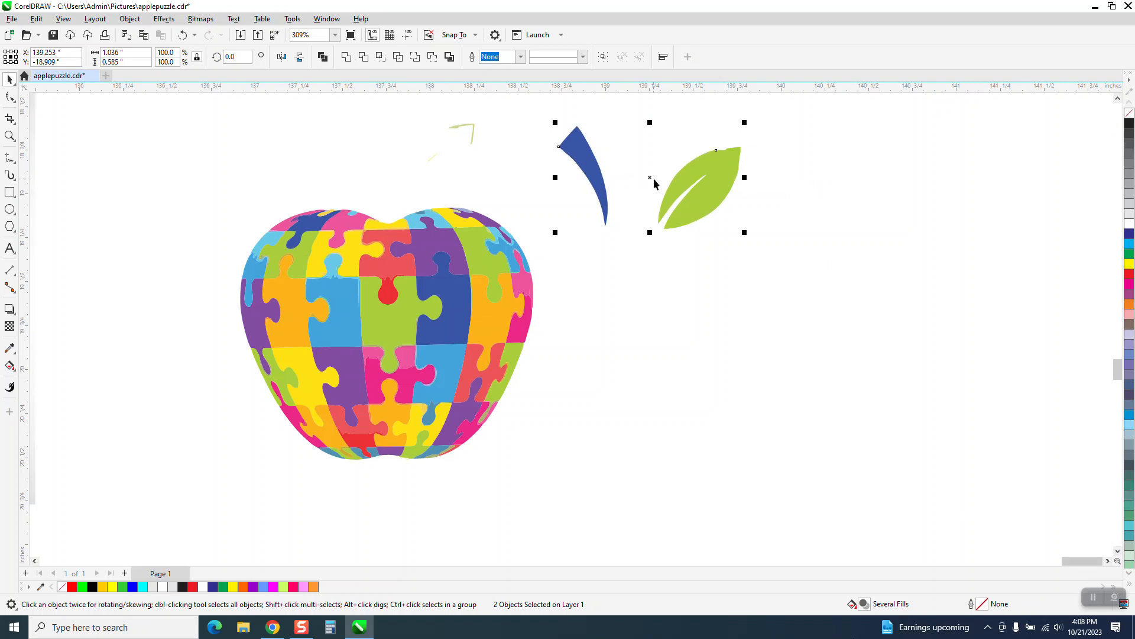
left_click_drag(654, 178, 836, 200)
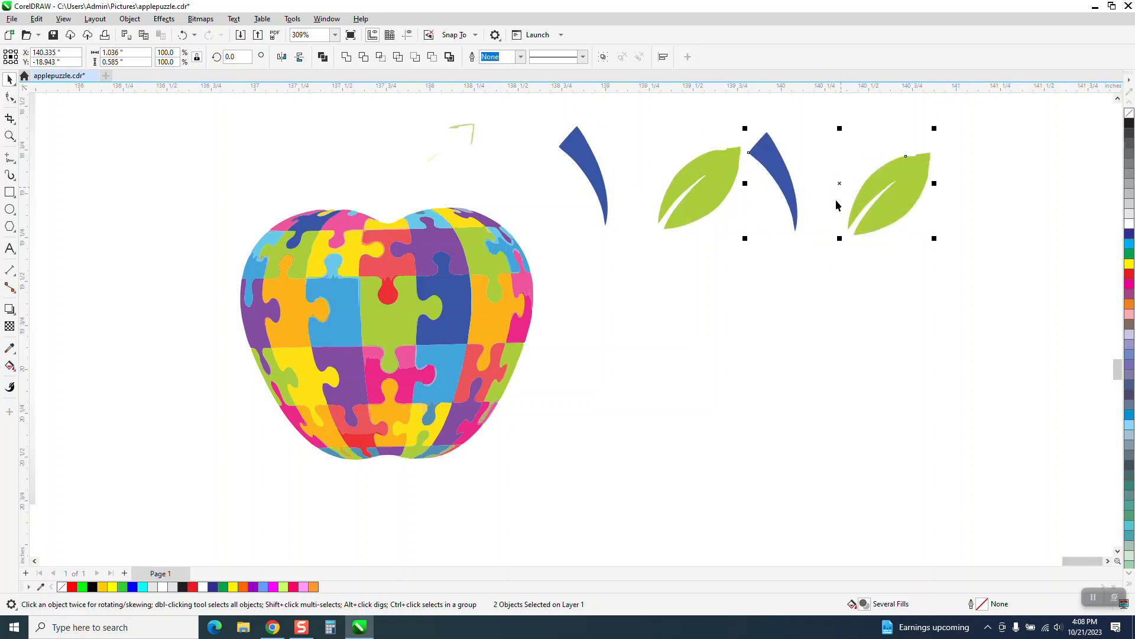
Remove the fill from the original traced leaf and stem and give both a black hairline outline
left_click(712, 181)
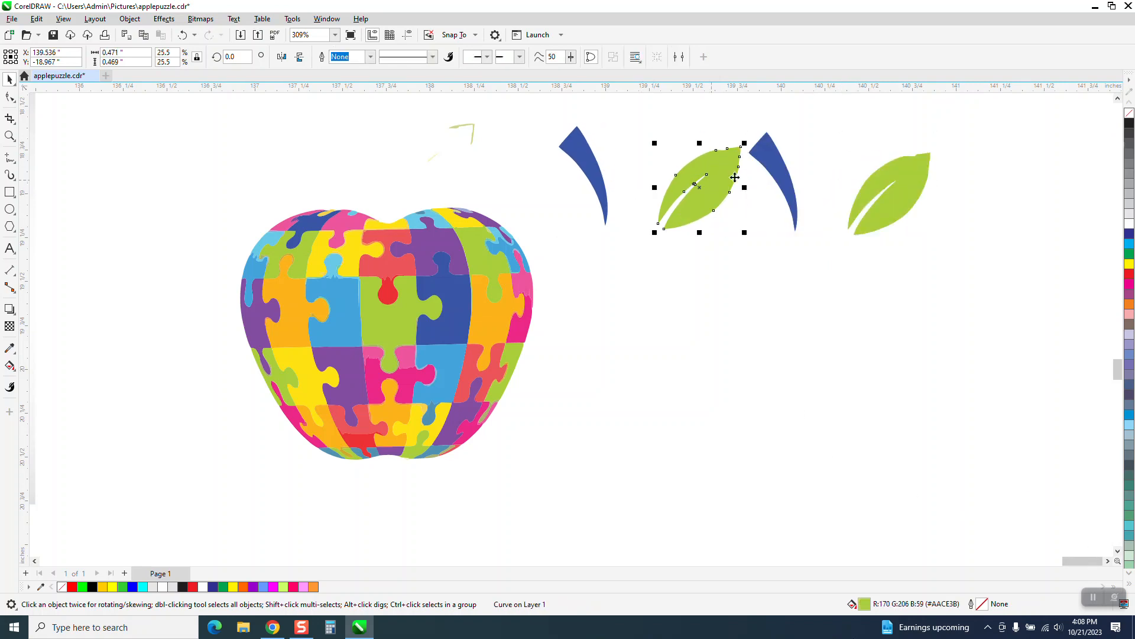
left_click(1129, 112)
right_click(1130, 123)
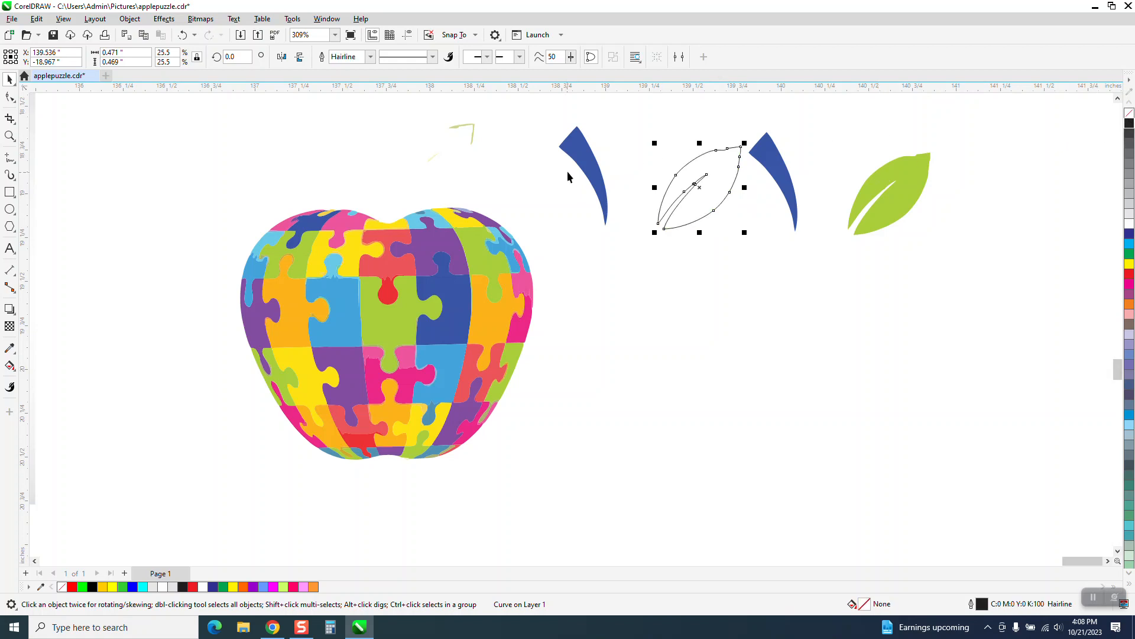
left_click(580, 169)
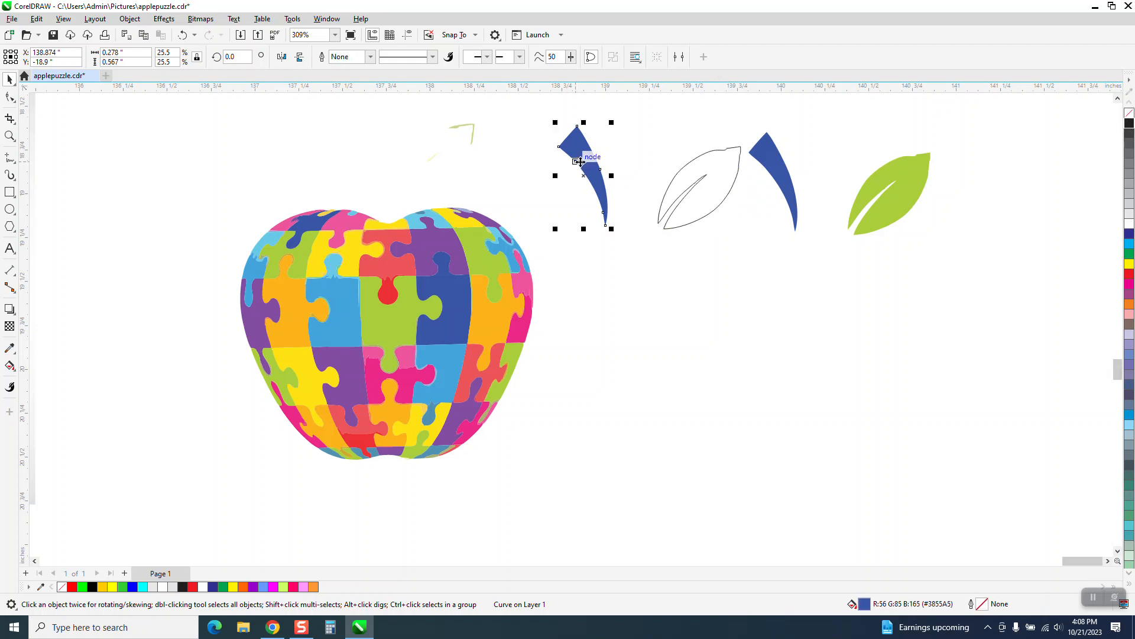
left_click(1129, 113)
right_click(1129, 122)
Smooth the outlined leaf by deleting the extra nodes on its outer edge on both sides of the tip
left_click(11, 137)
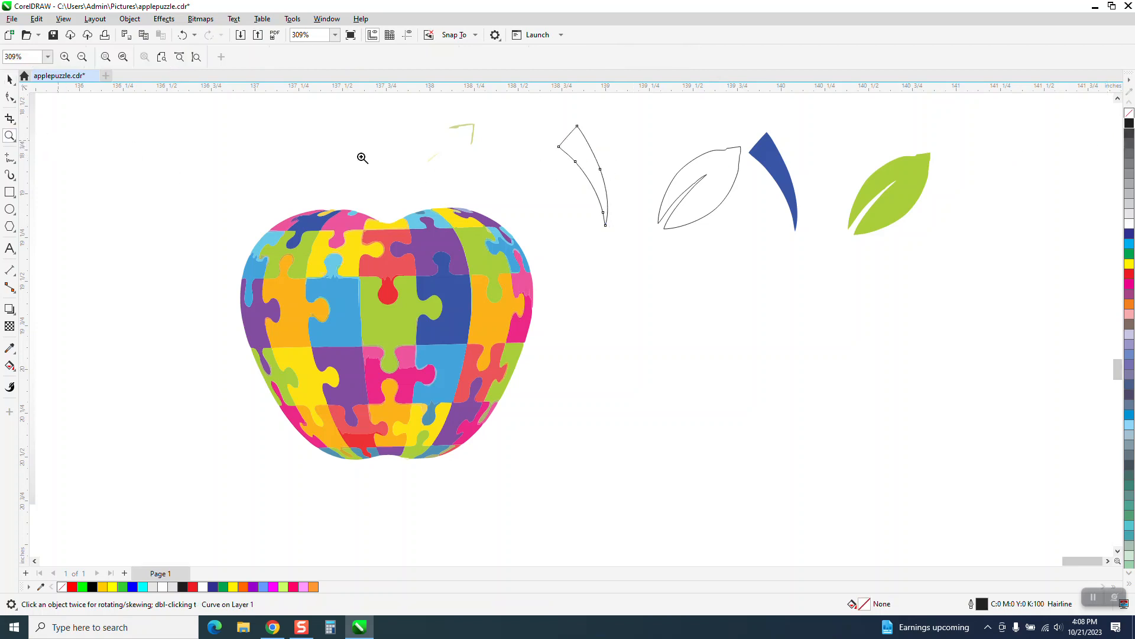
left_click_drag(556, 120, 698, 263)
scroll(433, 292, "down", 5)
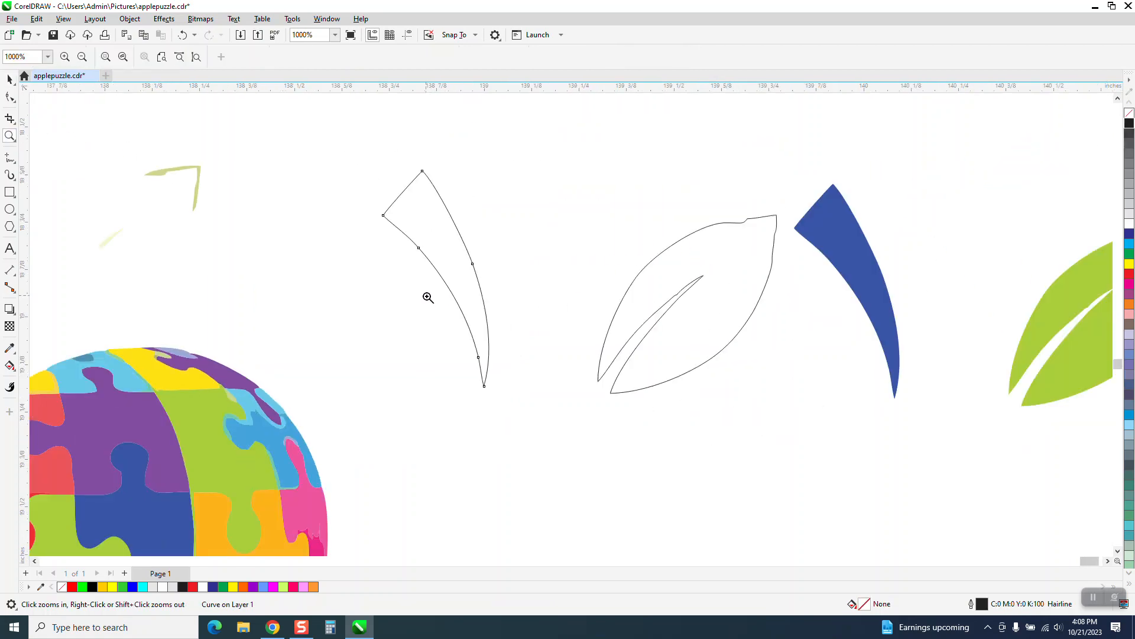
left_click_drag(620, 219, 739, 332)
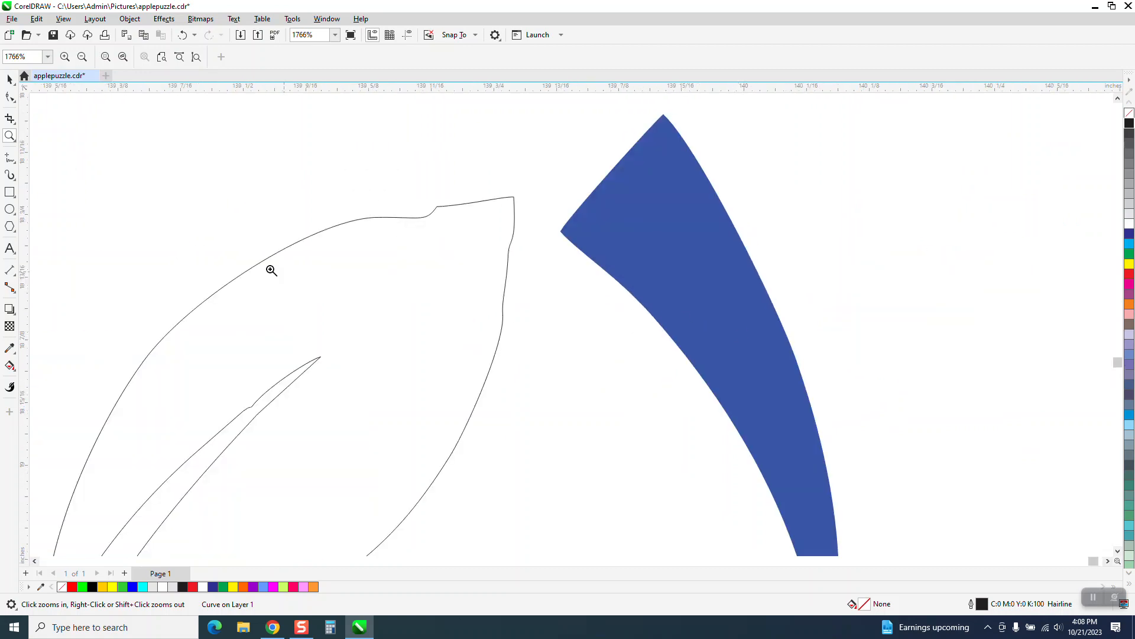
left_click(10, 97)
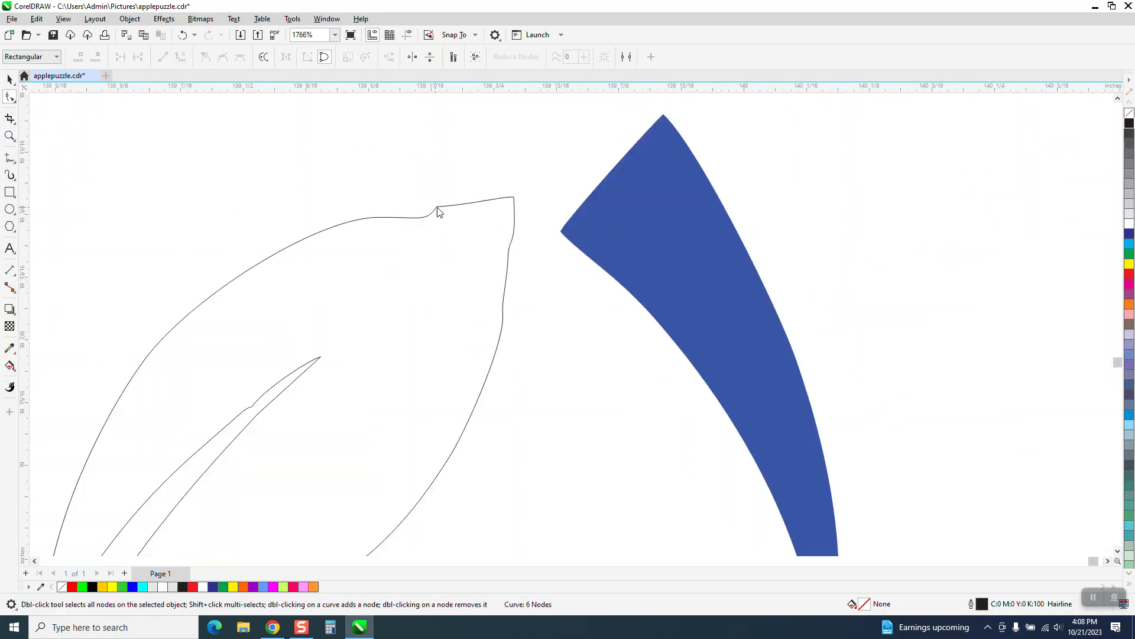
double_click(437, 208)
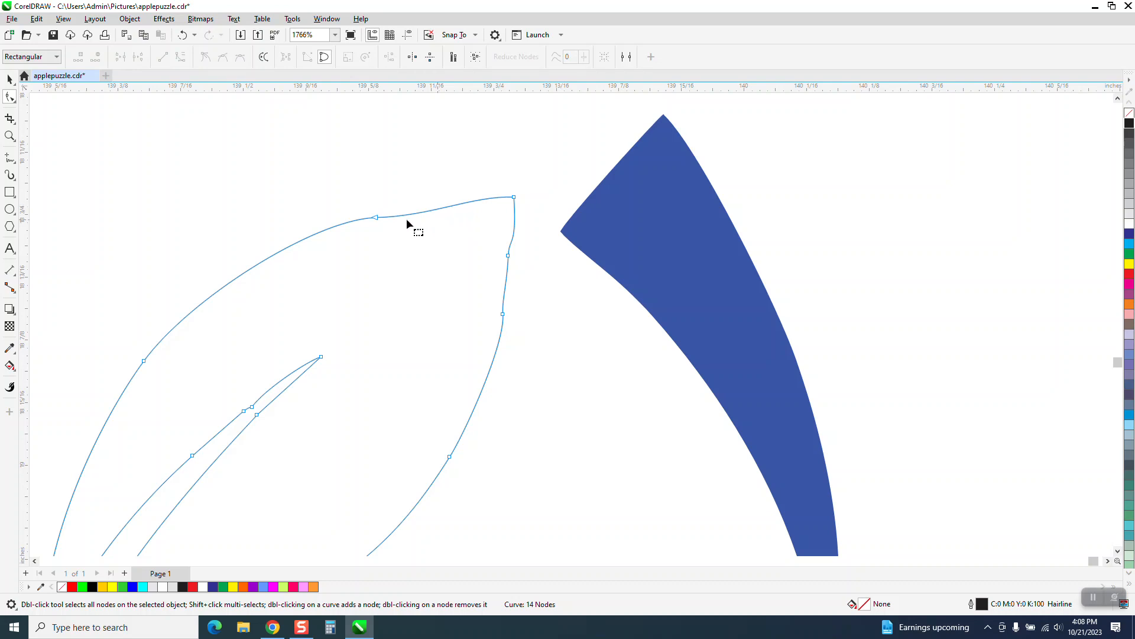
double_click(376, 218)
left_click_drag(516, 239, 487, 324)
key("Delete")
scroll(465, 299, "down", 1)
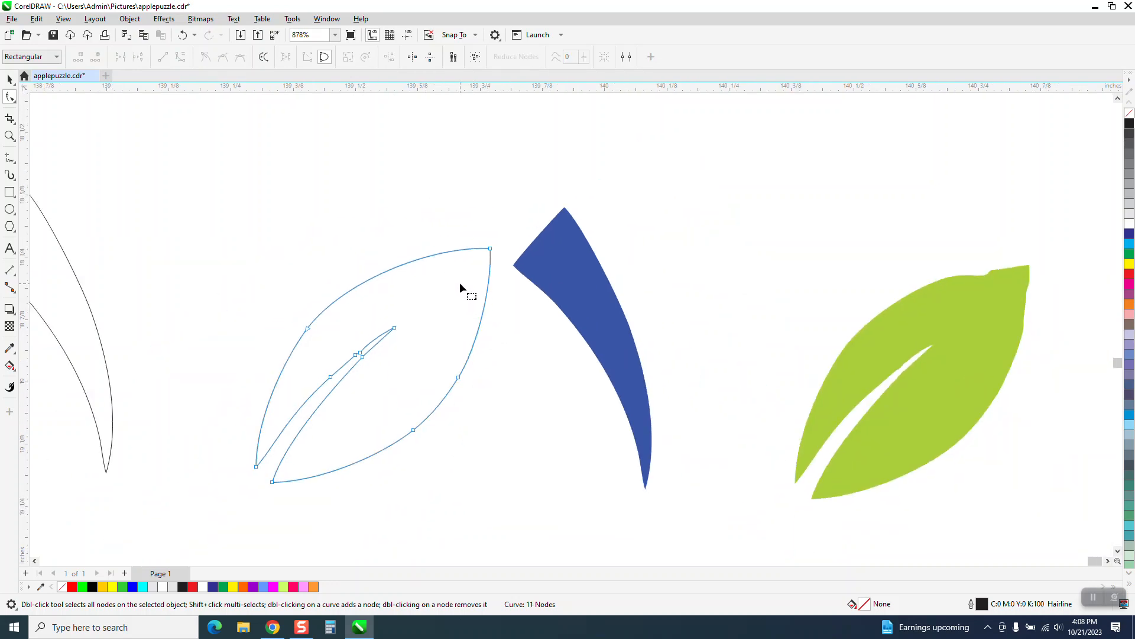
scroll(450, 278, "down", 1)
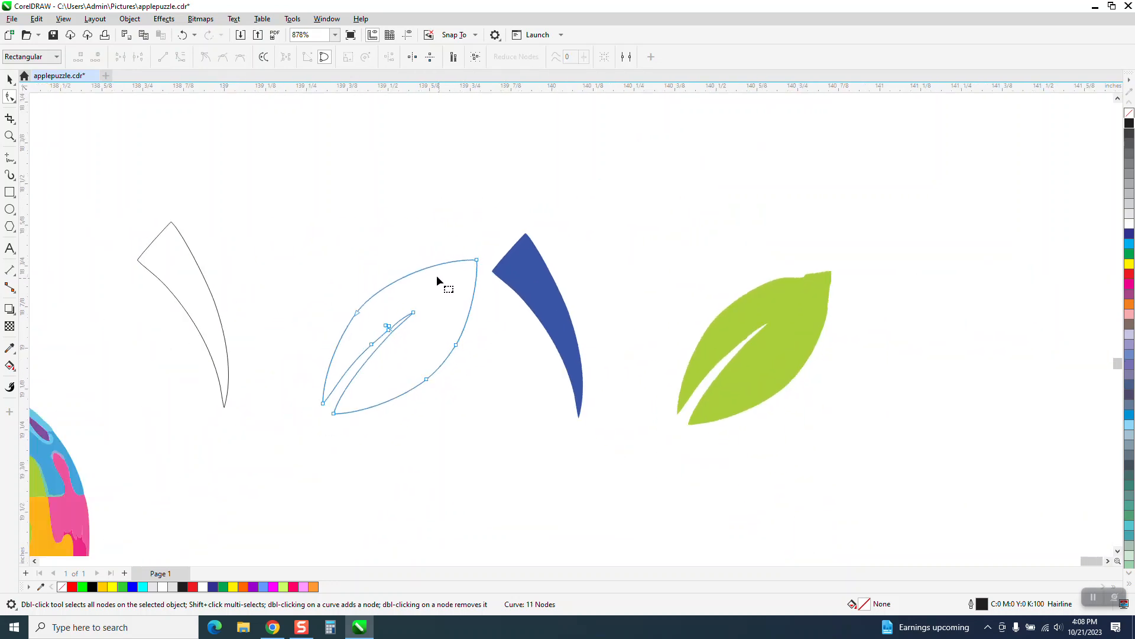
Delete the stray nodes along the inner vein of the outlined leaf to smooth its edges
left_click(10, 135)
left_click_drag(376, 304, 455, 362)
left_click(9, 97)
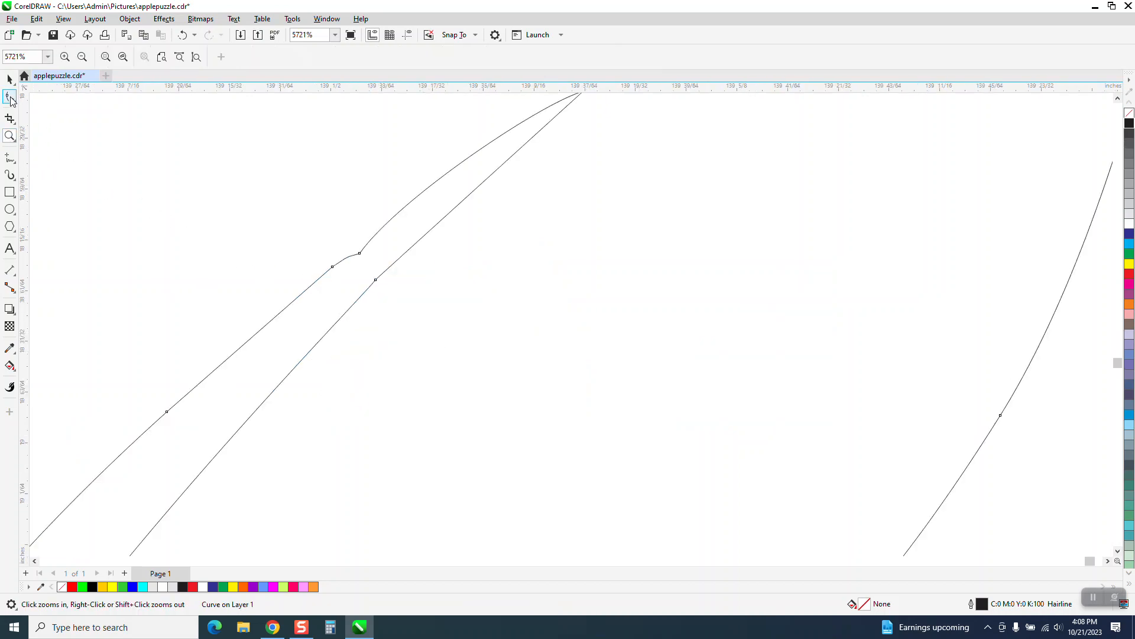
left_click(360, 253)
key("Delete")
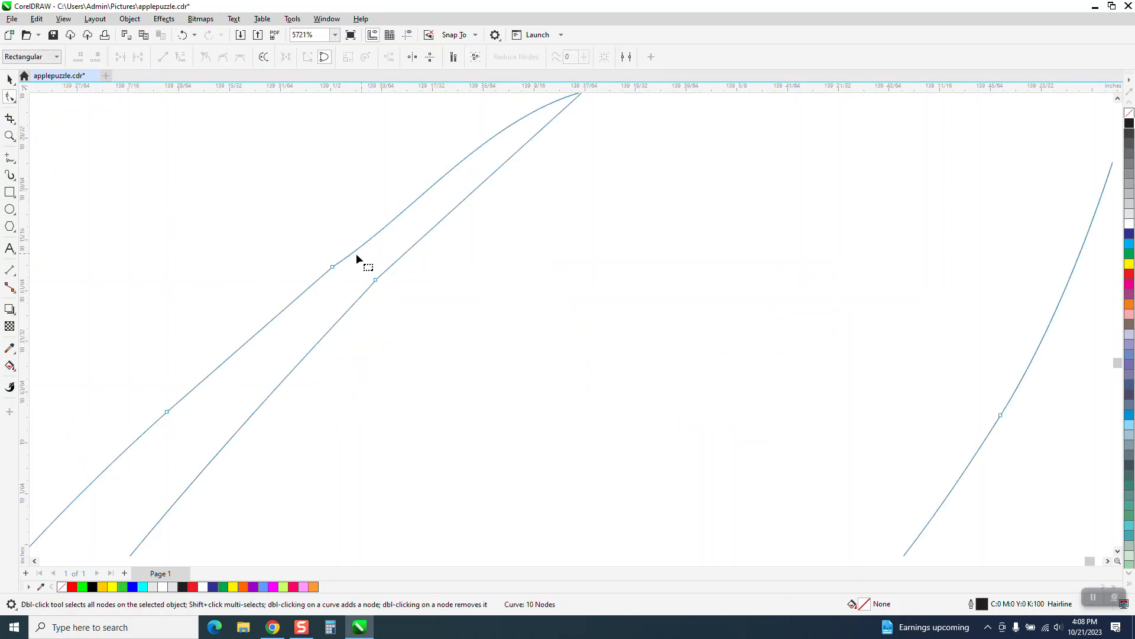
scroll(349, 260, "down", 3)
left_click_drag(385, 281, 391, 297)
key("Delete")
scroll(320, 248, "down", 2)
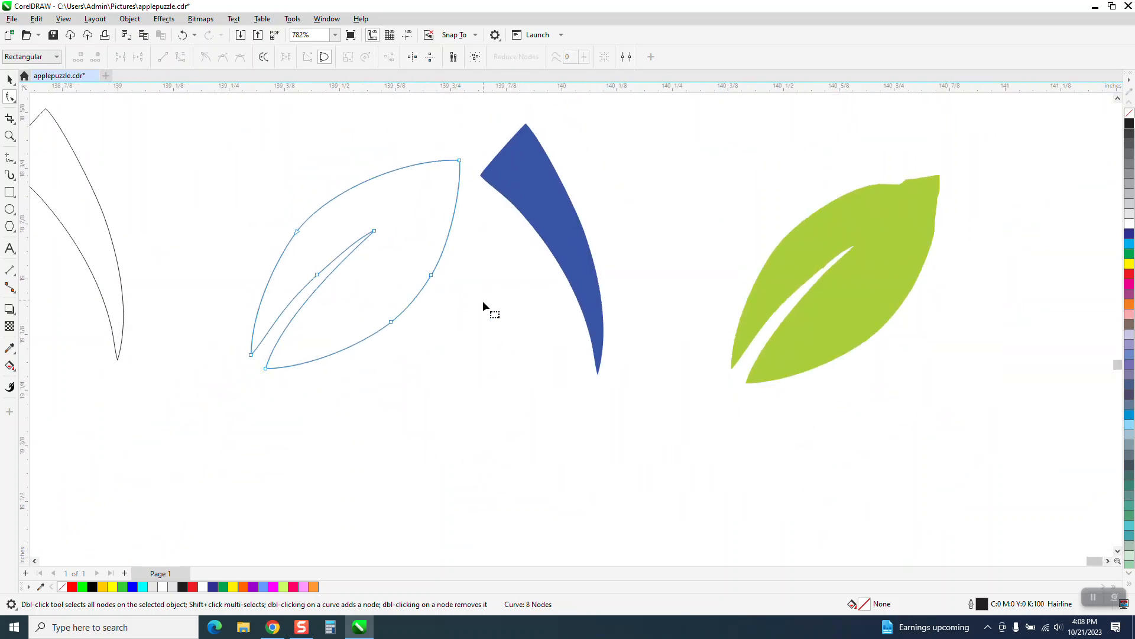
scroll(458, 308, "down", 1)
left_click(10, 79)
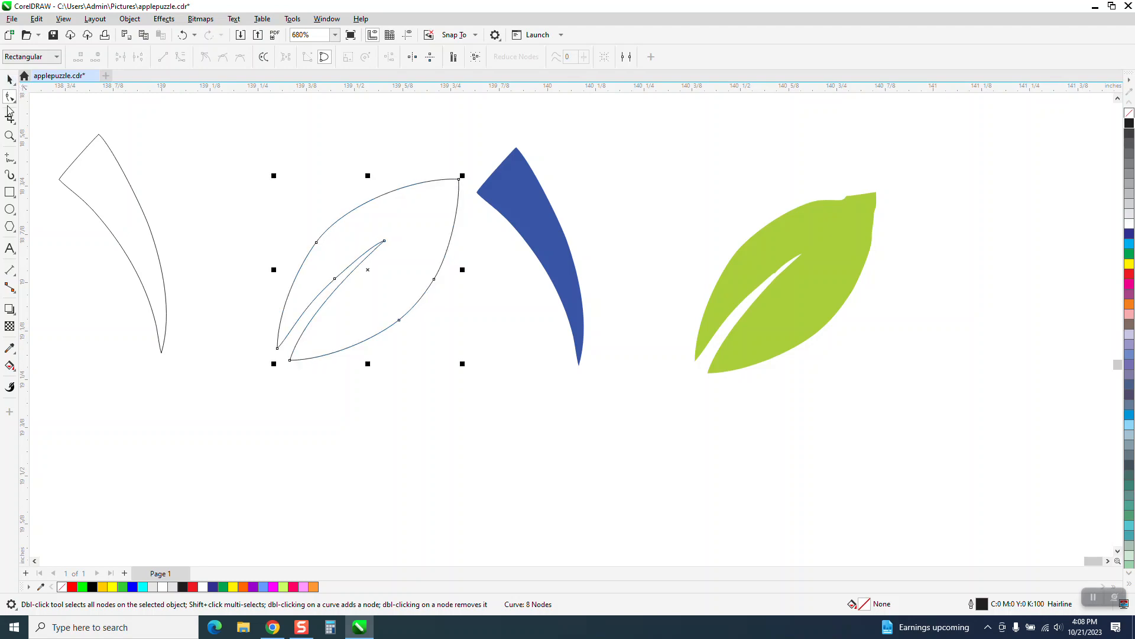
Smart Fill the cleaned leaf outline with the green sampled from the traced leaf (#AACE3B), without an outline
left_click(10, 366)
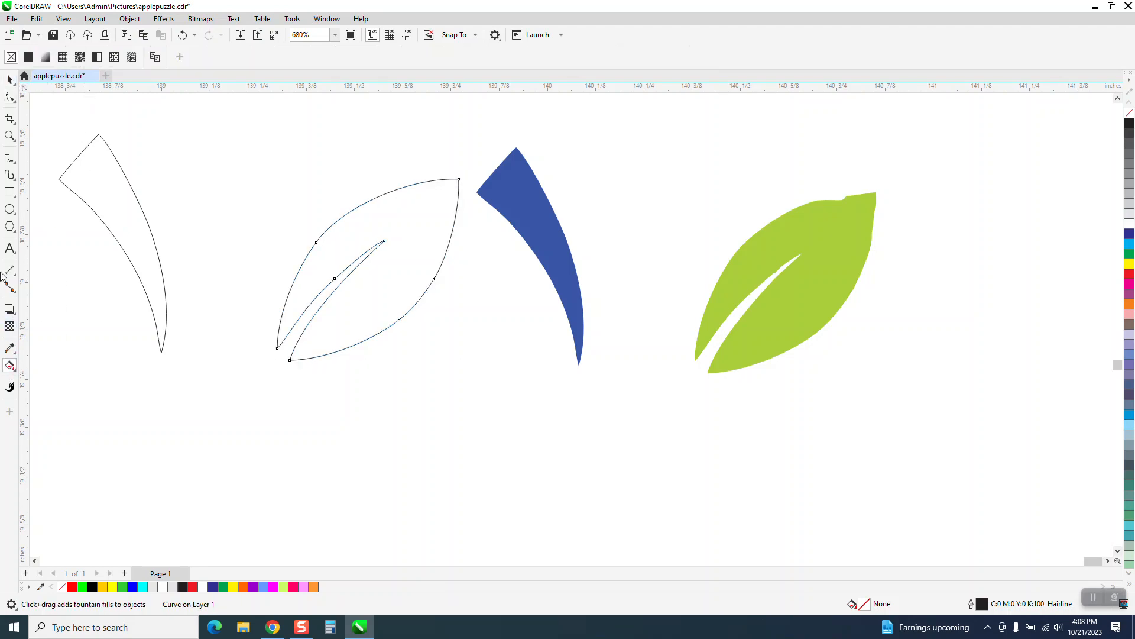
left_click(16, 375)
left_click(50, 380)
left_click(134, 61)
left_click(233, 249)
left_click(805, 284)
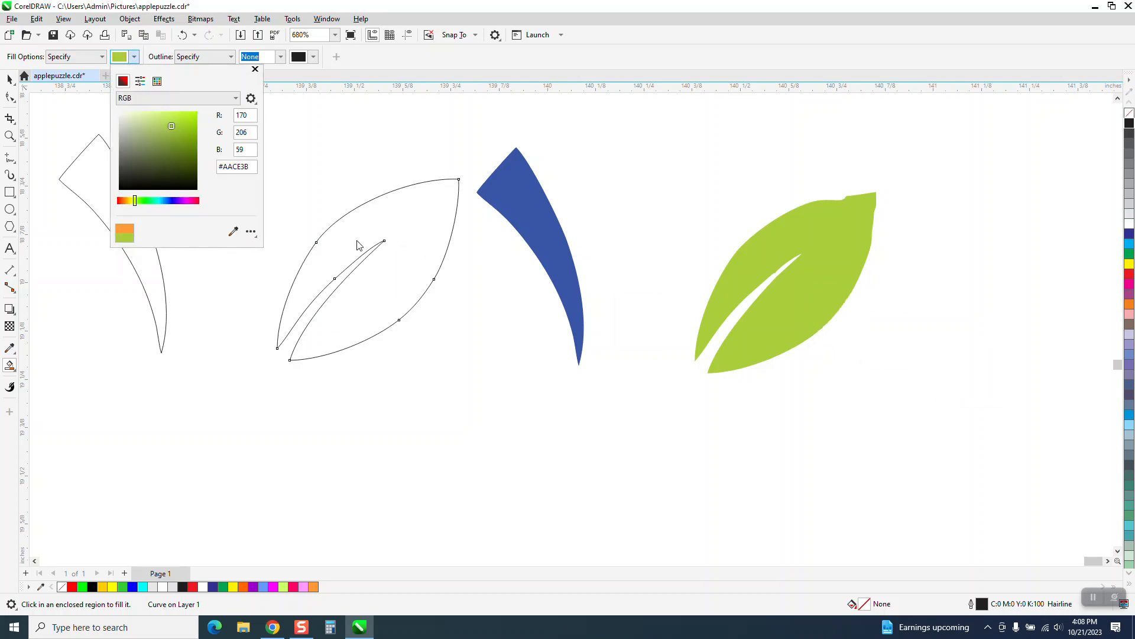
left_click(403, 249)
left_click(415, 287)
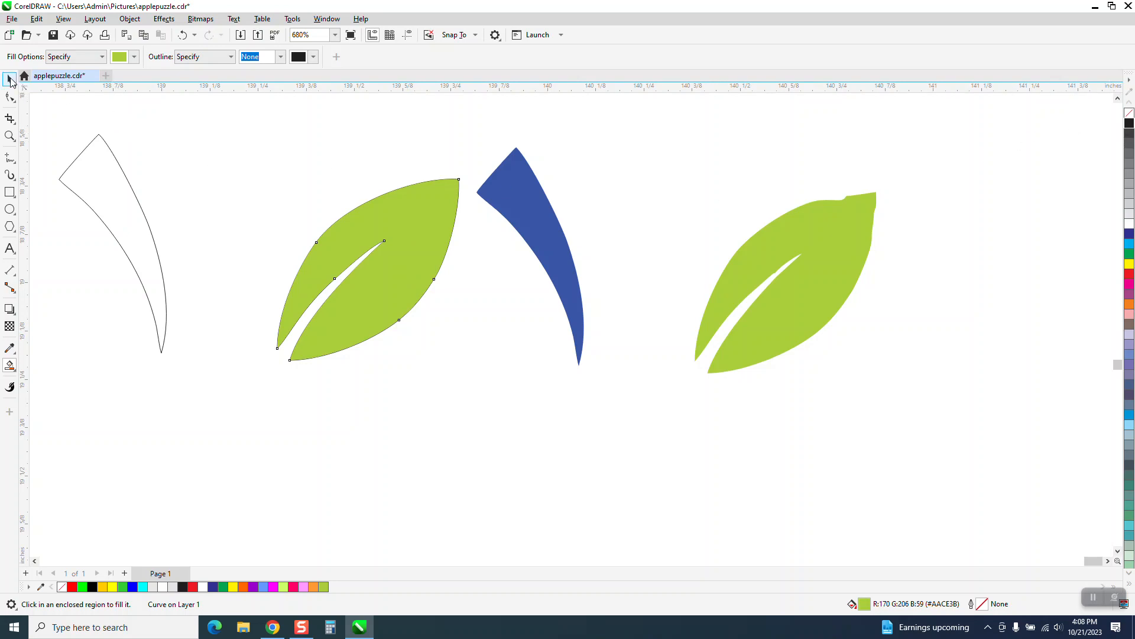
Move the newly filled leaf below the traced green leaf and the stem outline below the traced blue stem
left_click(10, 78)
left_click_drag(385, 240, 844, 411)
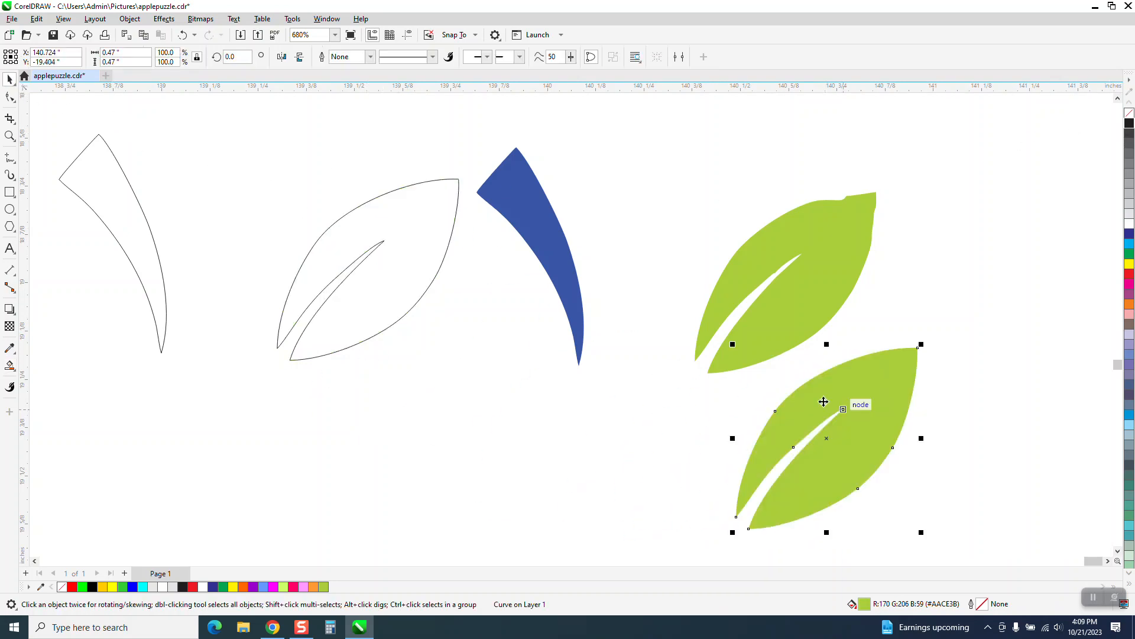
left_click_drag(155, 248, 563, 427)
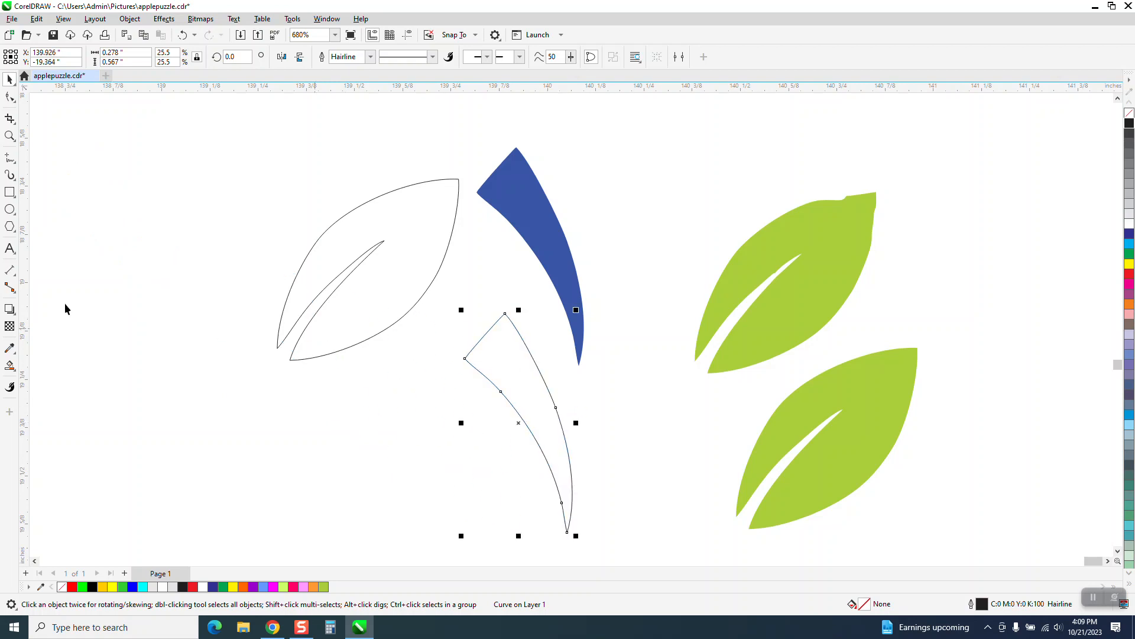
Smart Fill the stem outline with the blue sampled from the traced stem (#3855A5), without an outline
left_click(10, 368)
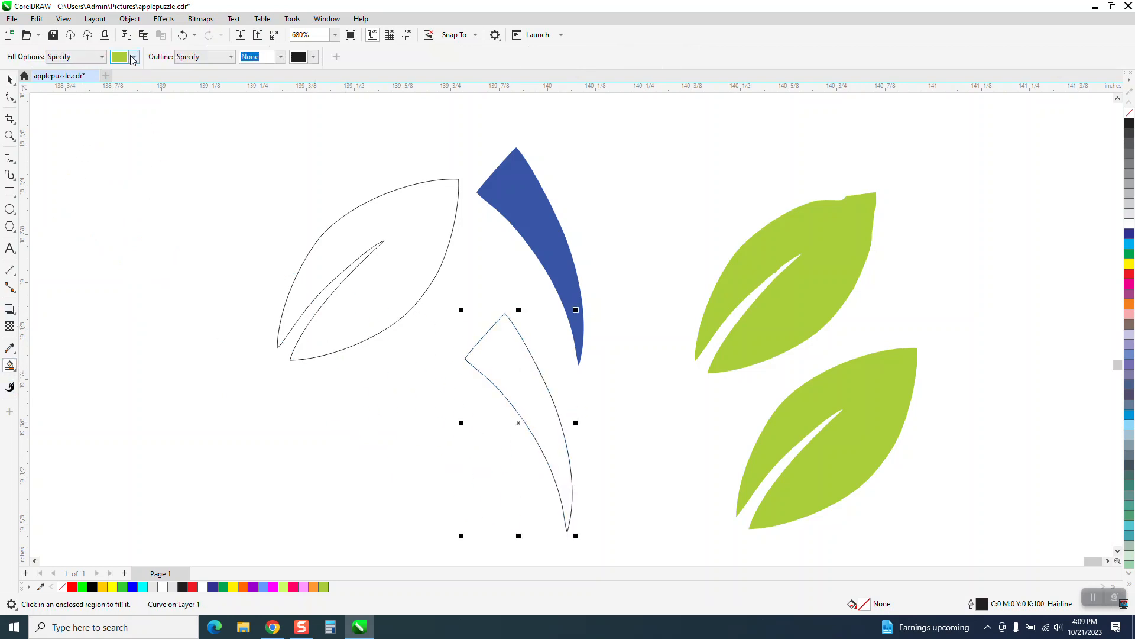
left_click(134, 57)
left_click(225, 231)
left_click(544, 249)
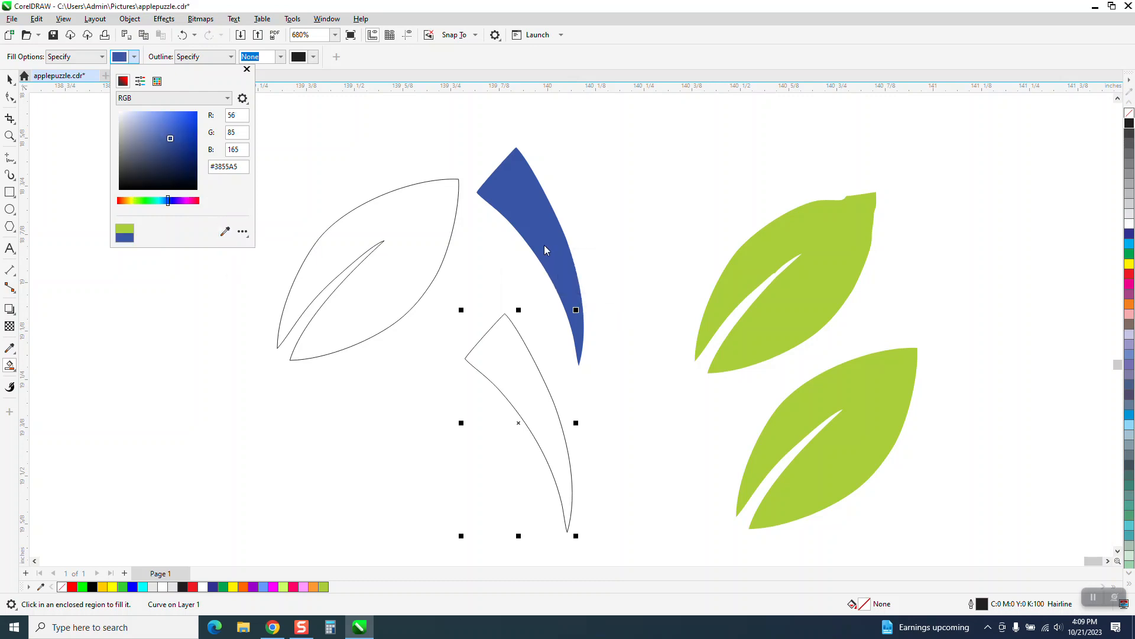
left_click(512, 370)
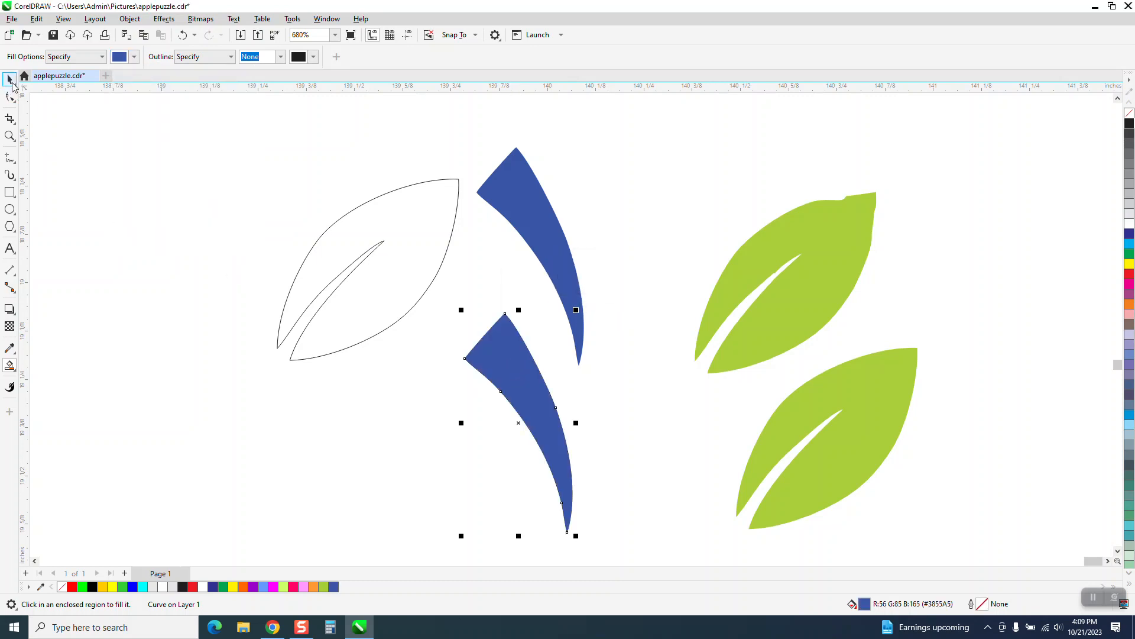
Place the new blue stem beside the new green leaf, with the traced leaf moved aside, and group the new pair
key("space")
left_click_drag(525, 422, 667, 434)
left_click_drag(770, 320, 602, 215)
scroll(663, 337, "down", 2)
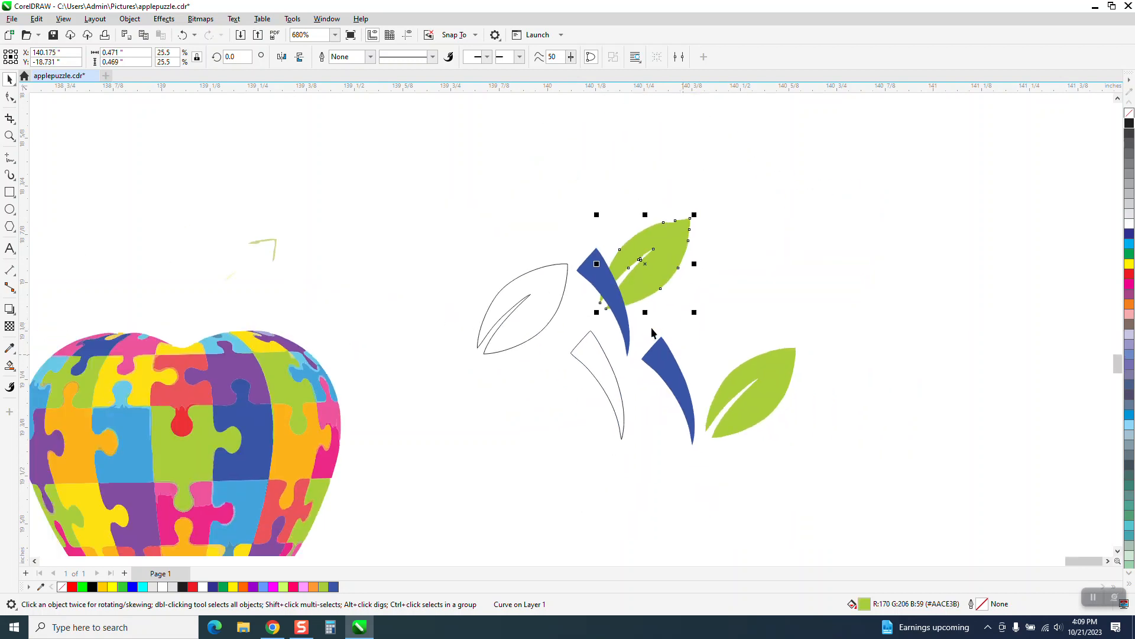
left_click_drag(638, 320, 821, 488)
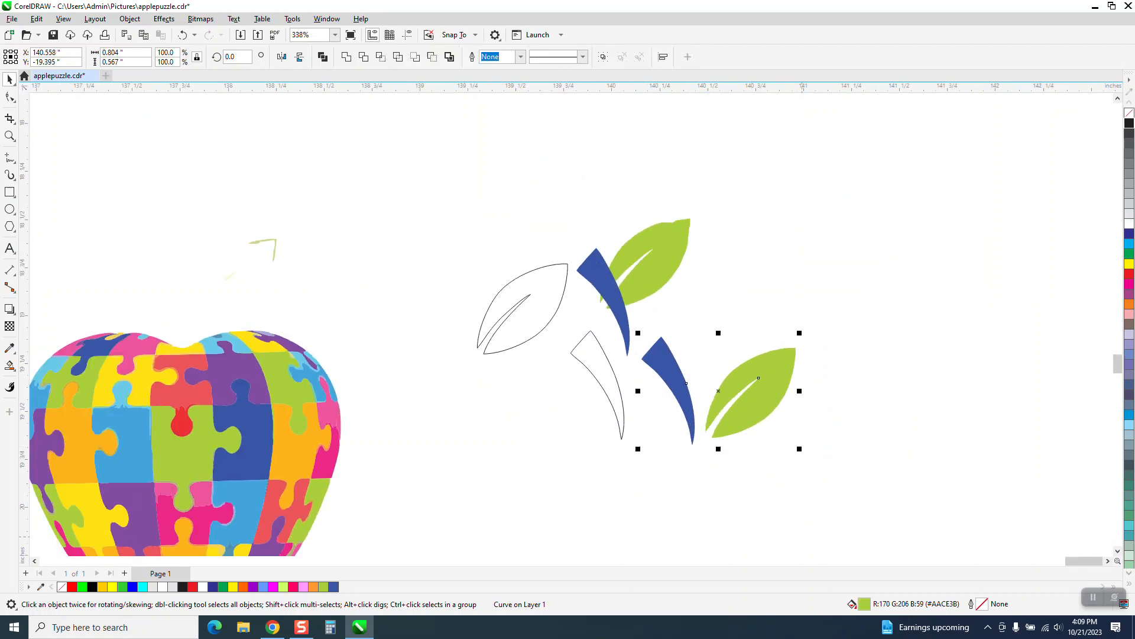
key("ctrl+g")
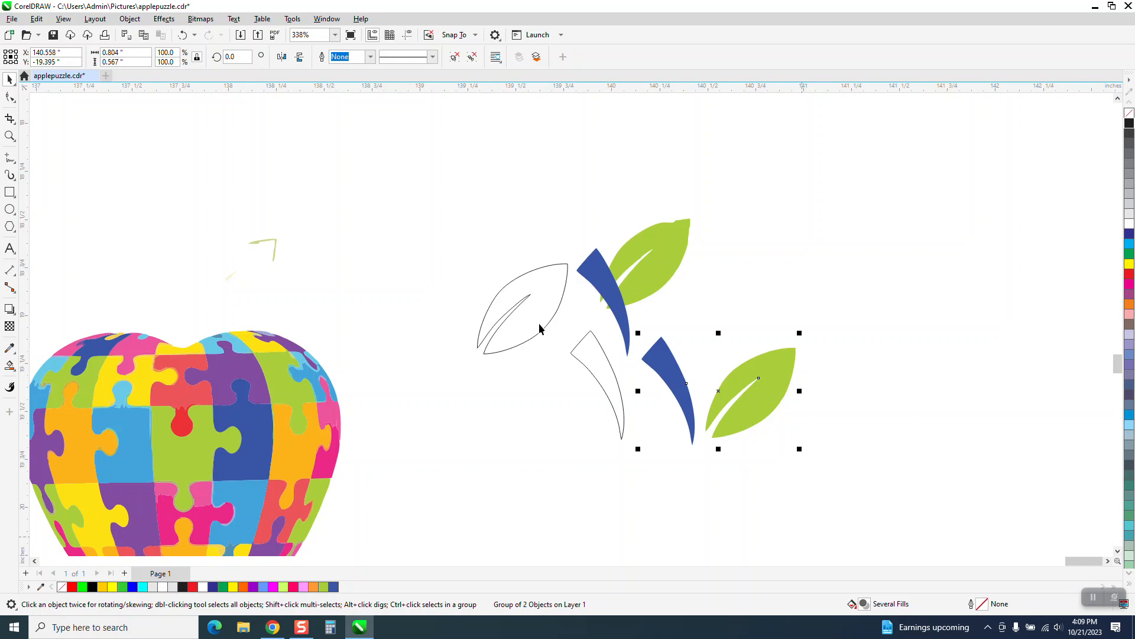
Delete the leftover trace fragments above the puzzle apple
scroll(446, 287, "down", 1)
left_click_drag(284, 231, 443, 287)
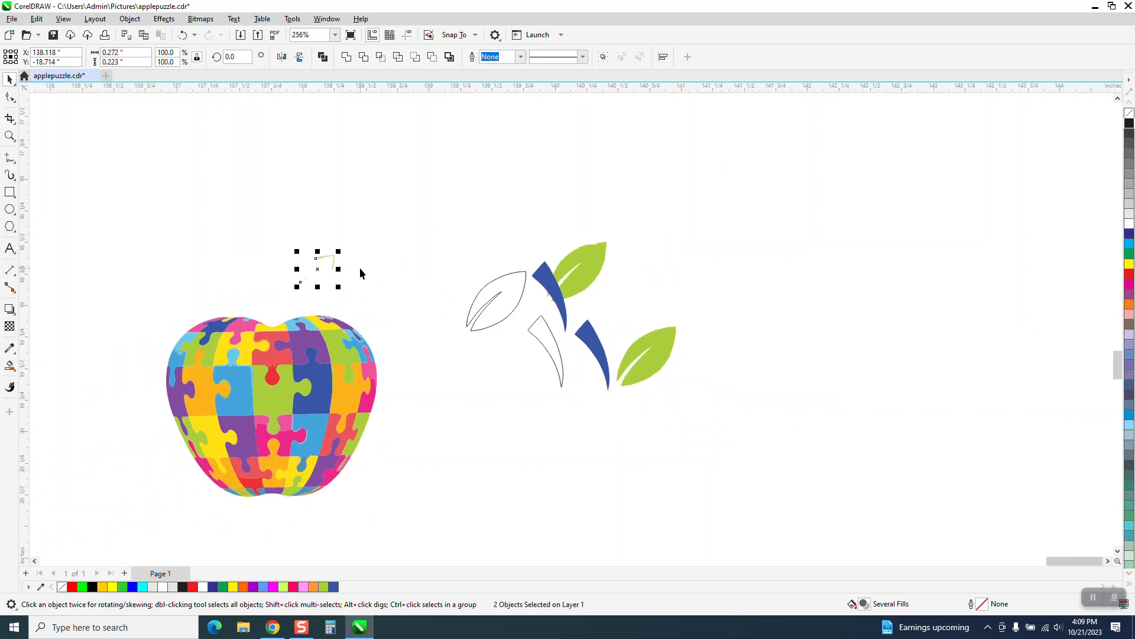
scroll(362, 269, "down", 1)
key("Delete")
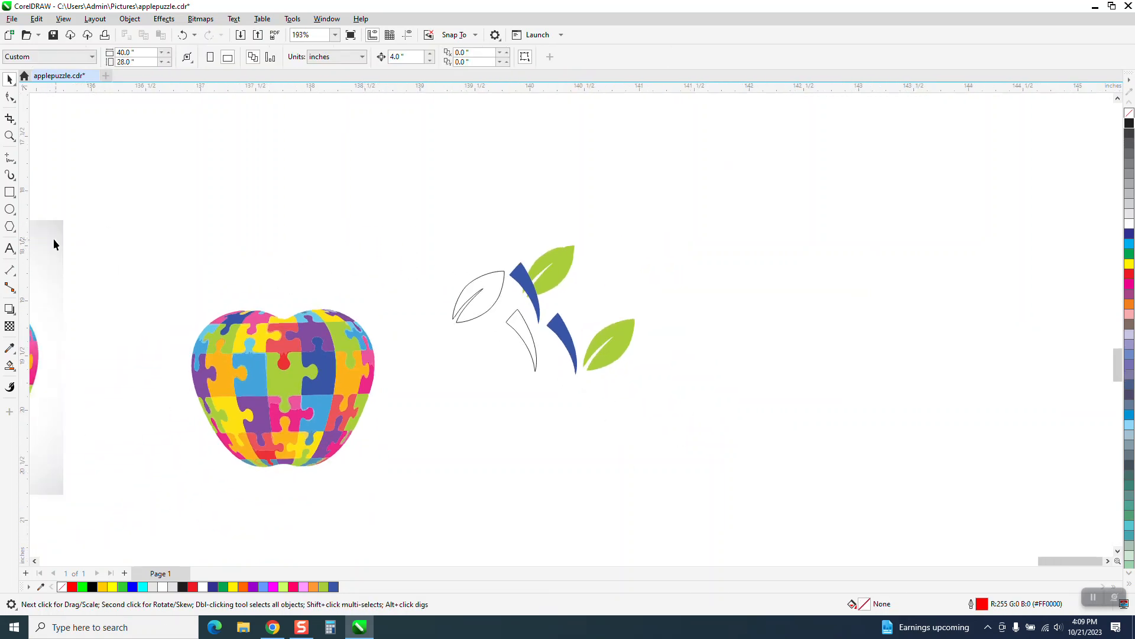
Draw a rectangle around the traced apple, Smart Fill the area between them, and nudge the filled shape off to the right
mouse_move(145, 254)
left_mouse_down()
mouse_move(286, 398)
mouse_move(438, 494)
left_mouse_up()
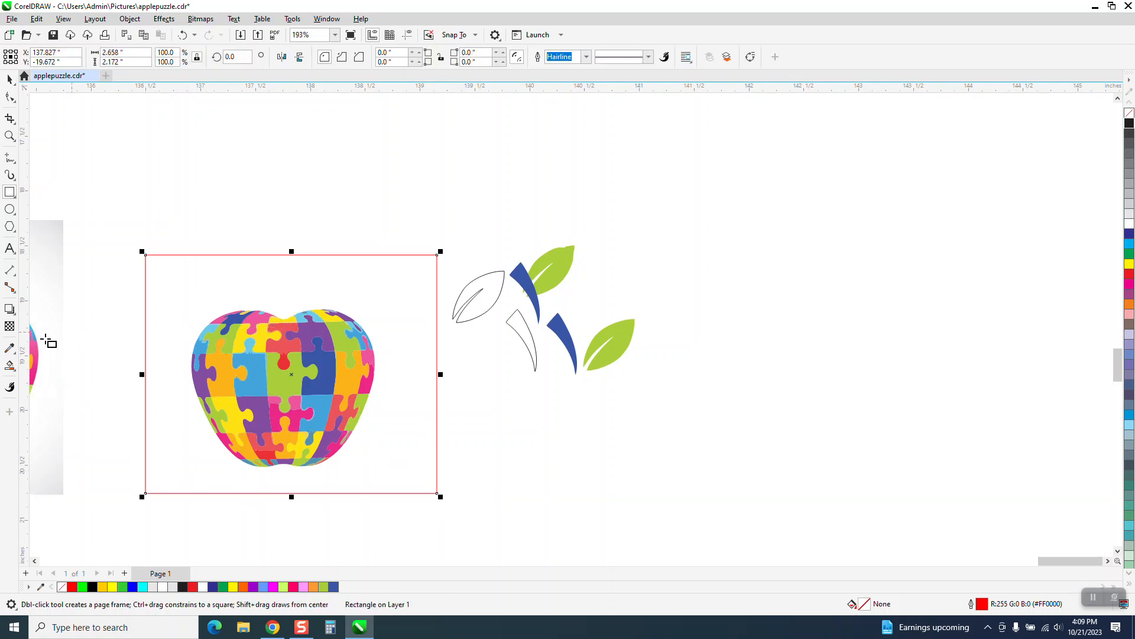
left_click(11, 367)
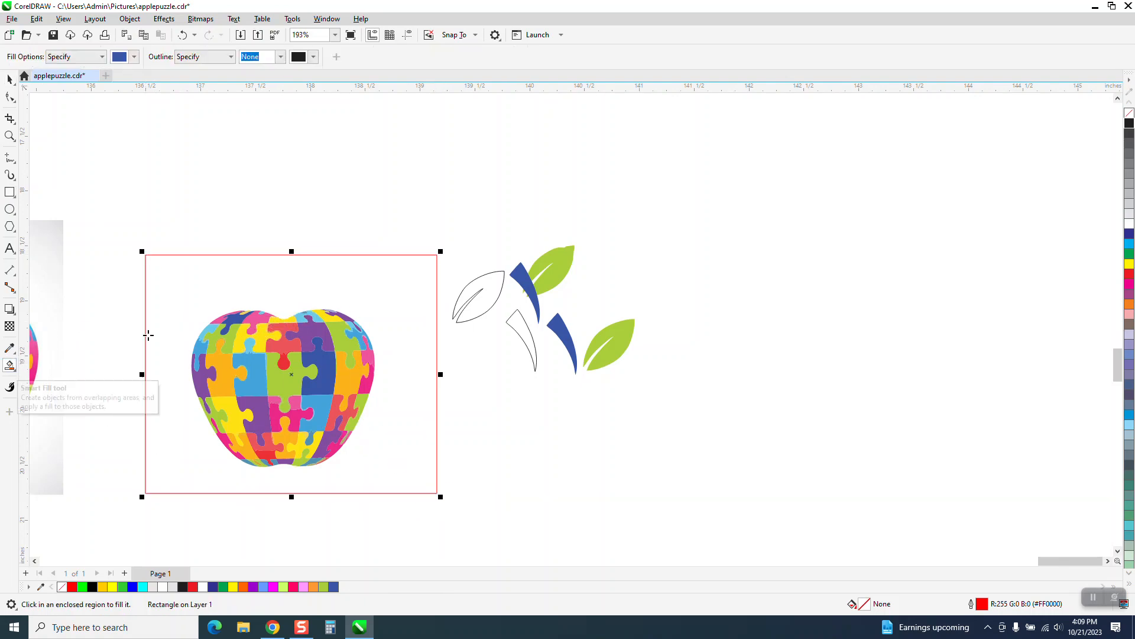
left_click(213, 290)
key("shift+Right")
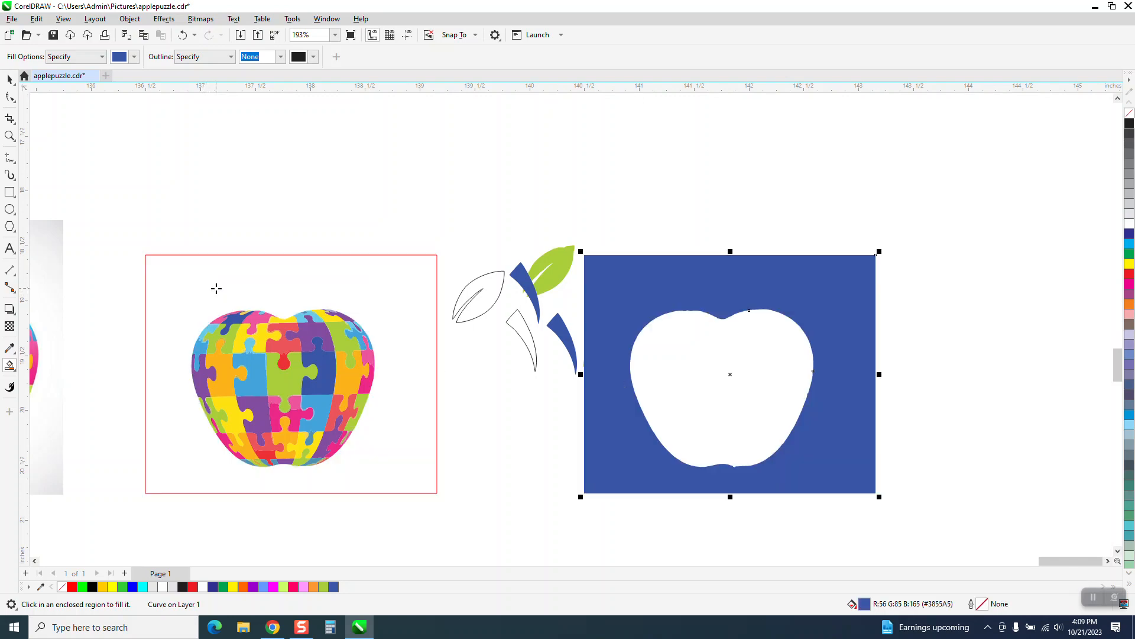
Smart Fill the apple-shaped opening, nudge the new apple clear to the right, and give it no fill and a black outline
left_click(770, 399)
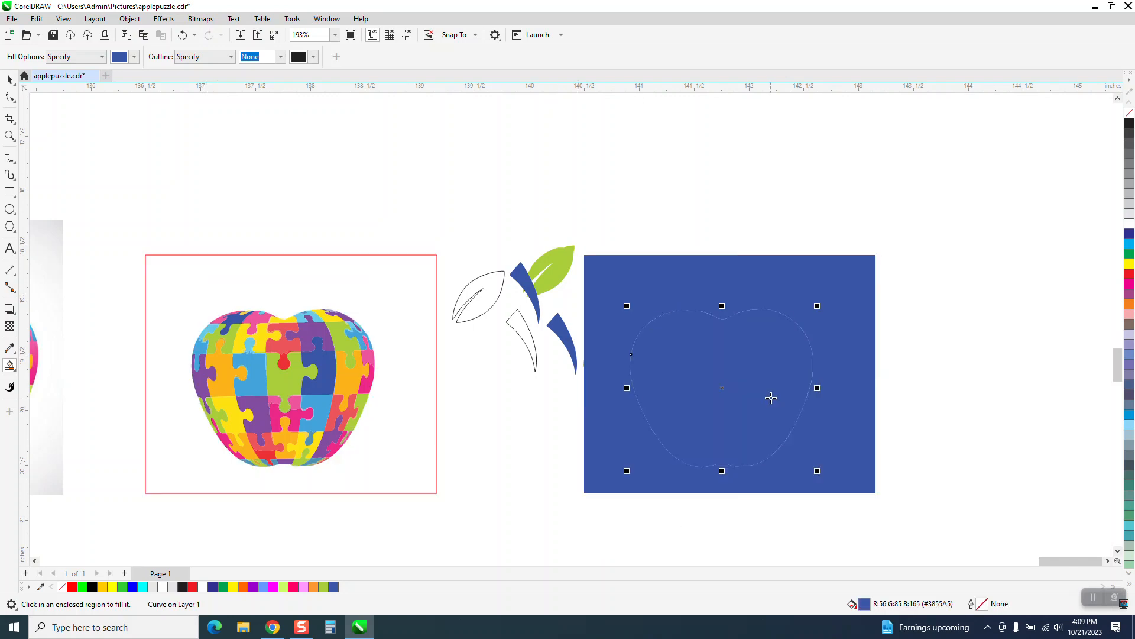
key("shift+Right")
scroll(771, 398, "down", 3)
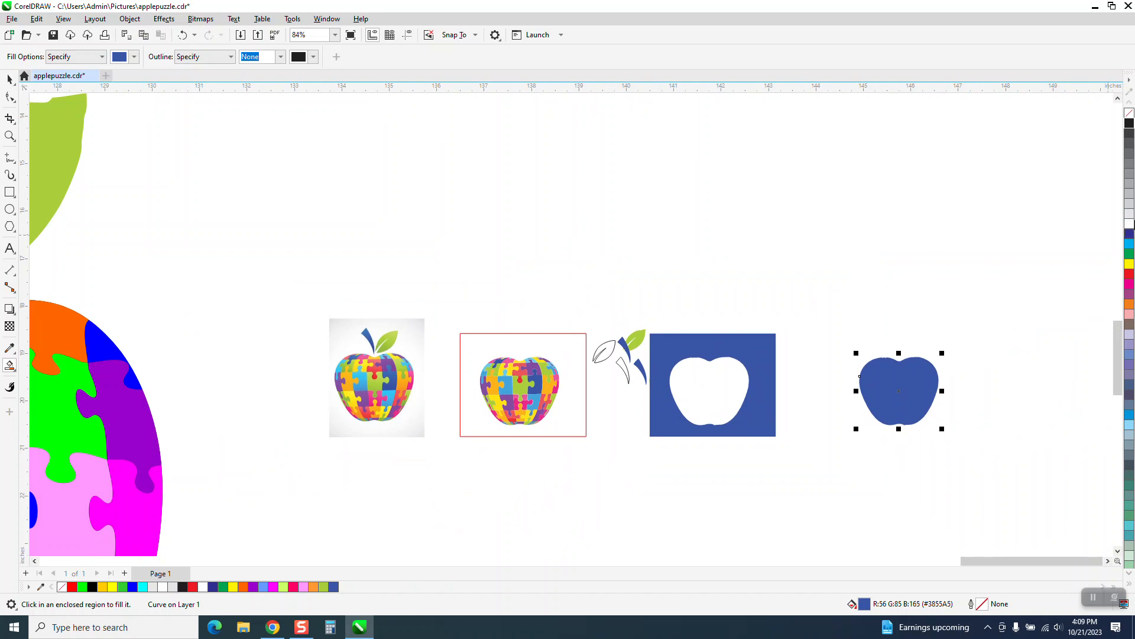
left_click(1130, 113)
right_click(1130, 122)
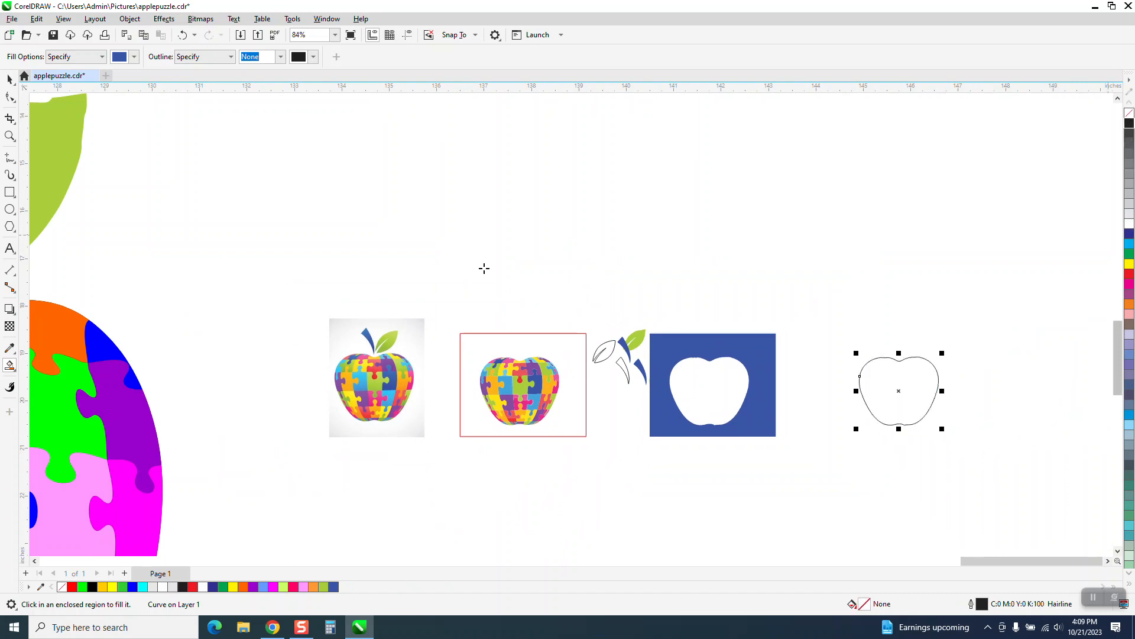
Smooth the whole apple outline using the Smooth tool with a 1.0-inch nib
left_click(10, 136)
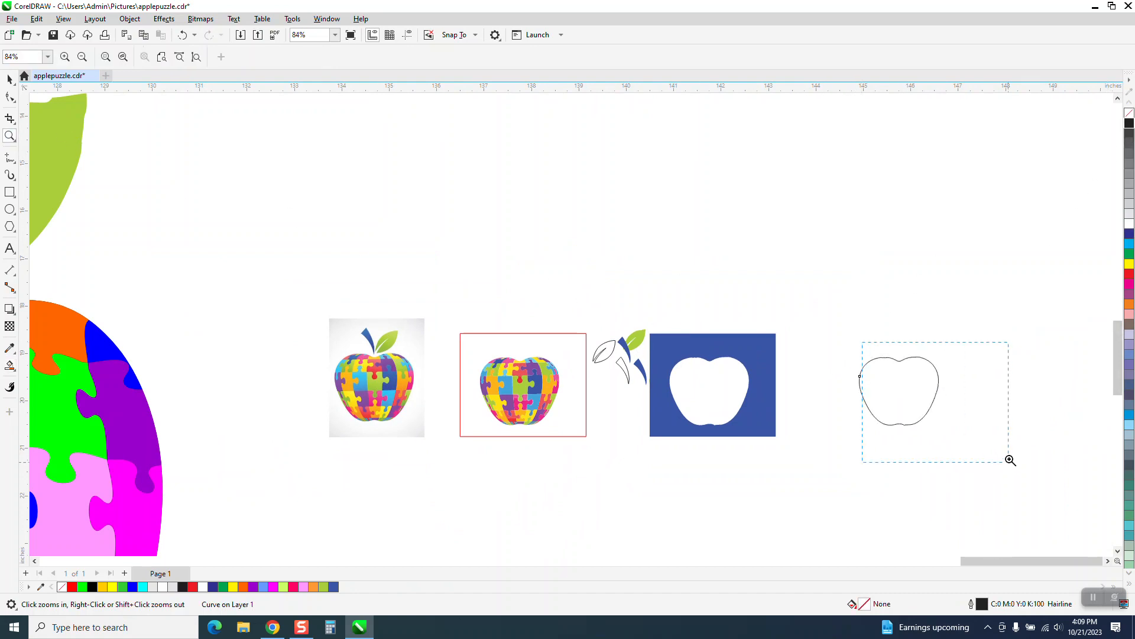
left_click_drag(1011, 460, 1011, 461)
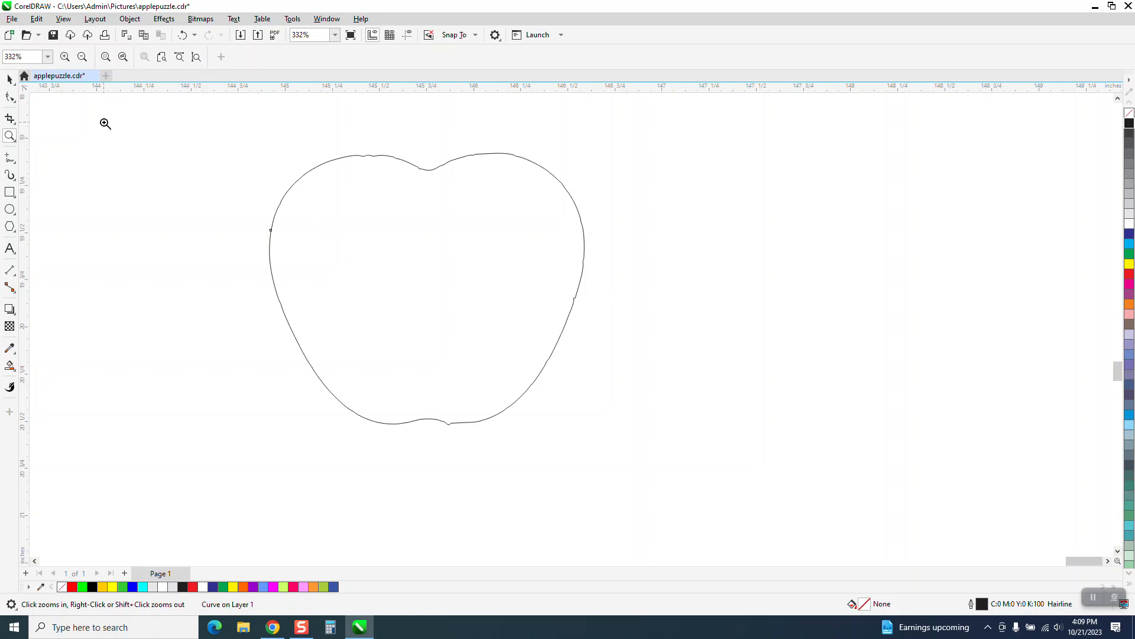
key("space")
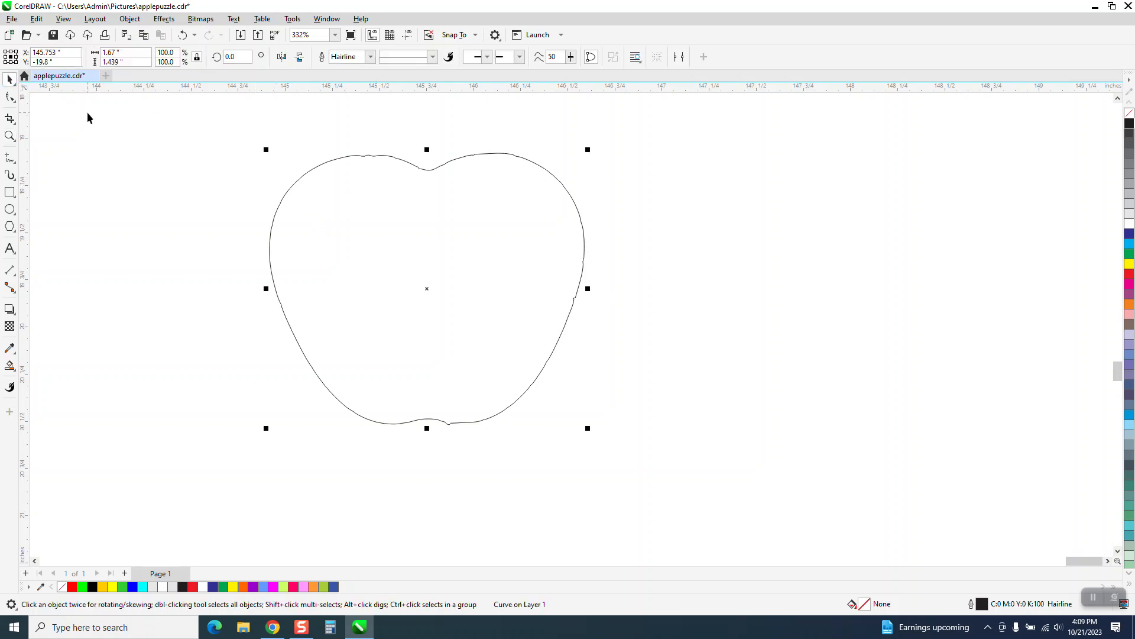
left_click(14, 102)
left_click(42, 113)
double_click(35, 56)
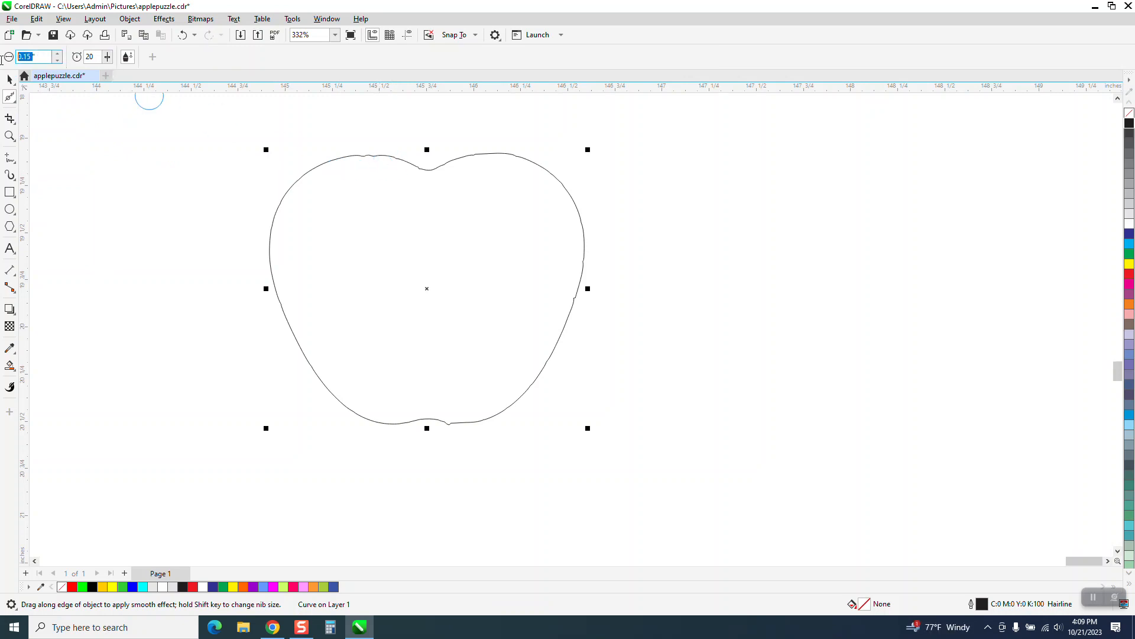
type("1")
key("Return")
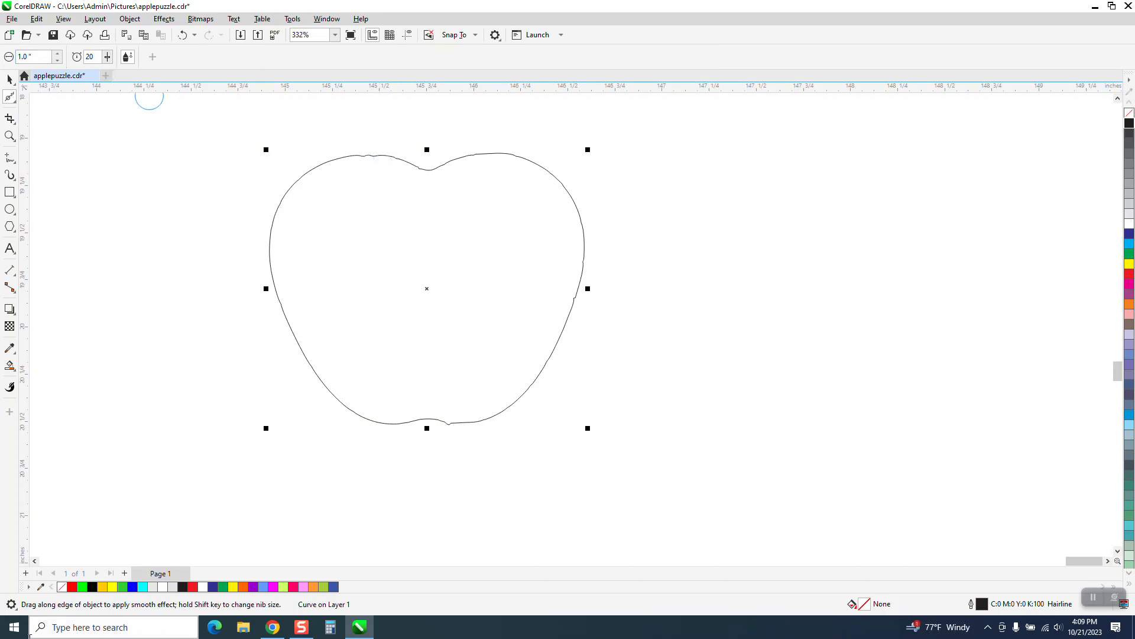
mouse_move(378, 148)
left_mouse_down()
mouse_move(400, 156)
mouse_move(304, 192)
mouse_move(345, 367)
mouse_move(487, 345)
mouse_move(538, 191)
mouse_move(570, 322)
mouse_move(538, 370)
mouse_move(593, 312)
mouse_move(537, 313)
left_mouse_up()
scroll(537, 312, "down", 4)
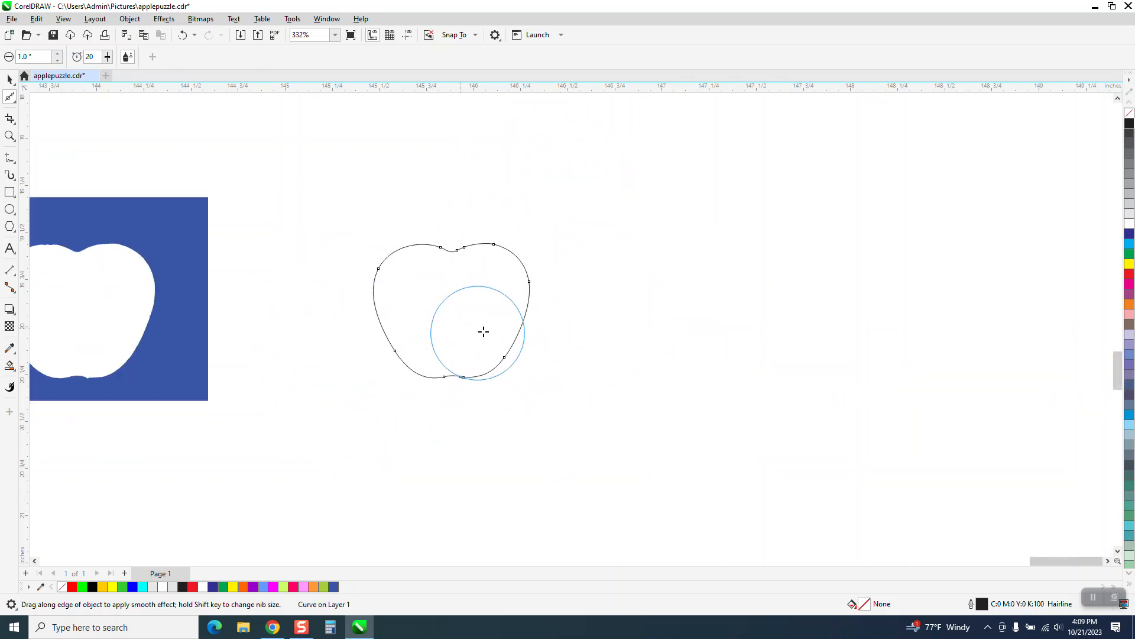
Move the grouped stem and leaf onto the top of the apple outline and delete the blue rectangle with the apple opening
left_click(8, 79)
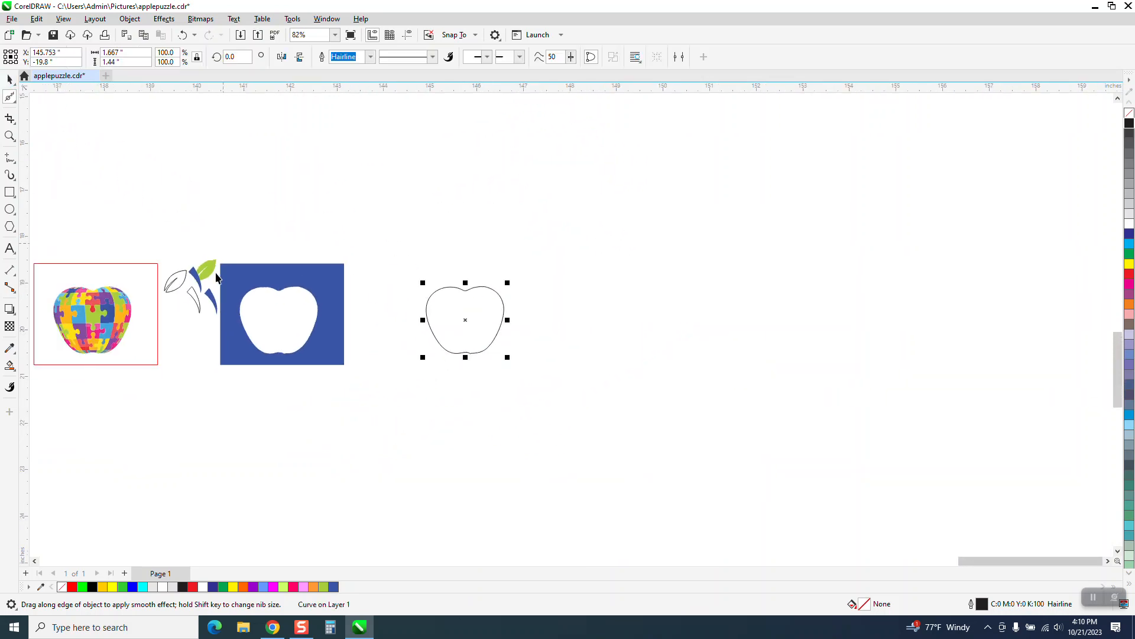
left_click_drag(260, 292, 360, 233)
left_click_drag(258, 271, 463, 274)
left_click(361, 244)
key("Delete")
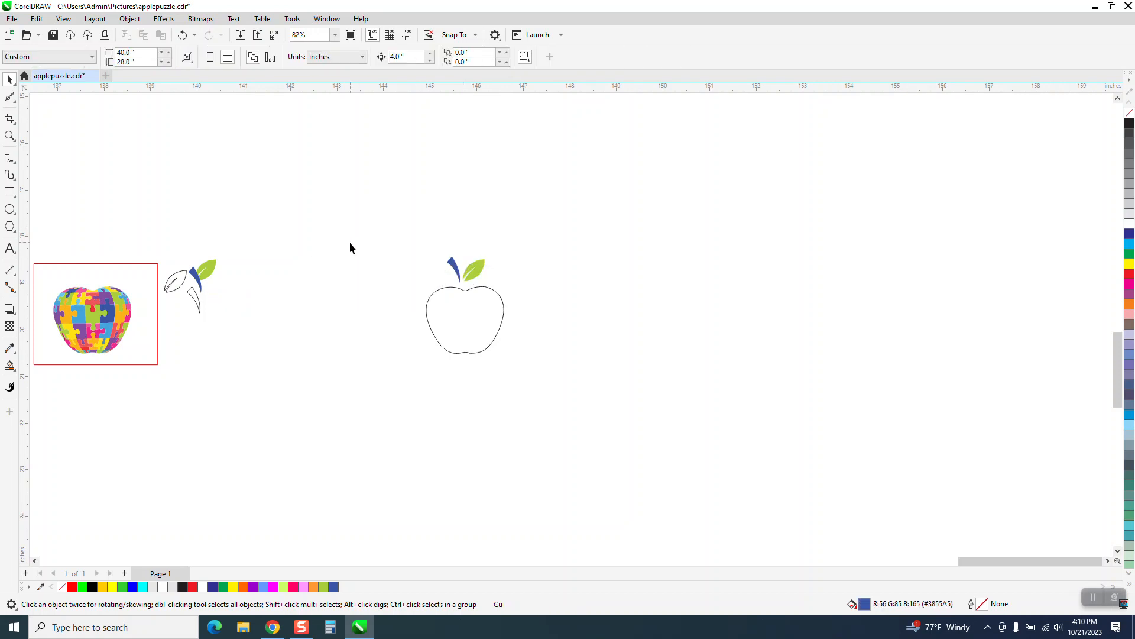
Enlarge the apple outline together with its stem and leaf until the apple is about 14 inches wide
left_click_drag(510, 359, 630, 510)
scroll(503, 295, "down", 3)
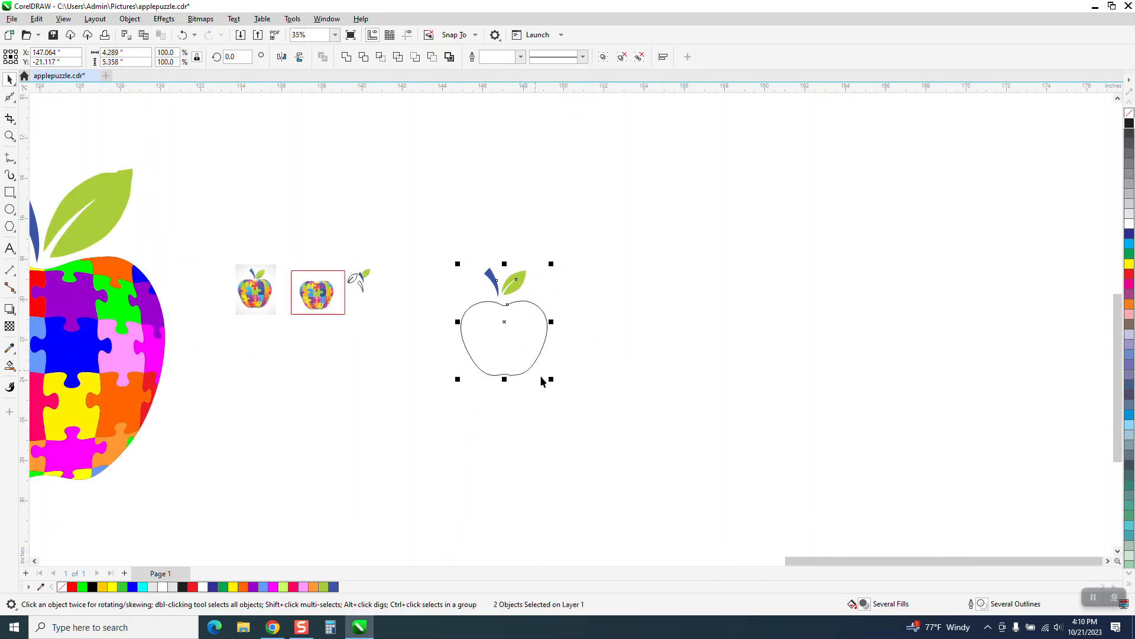
left_click_drag(553, 380, 669, 456)
left_click_drag(820, 533, 943, 512)
scroll(604, 356, "down", 1)
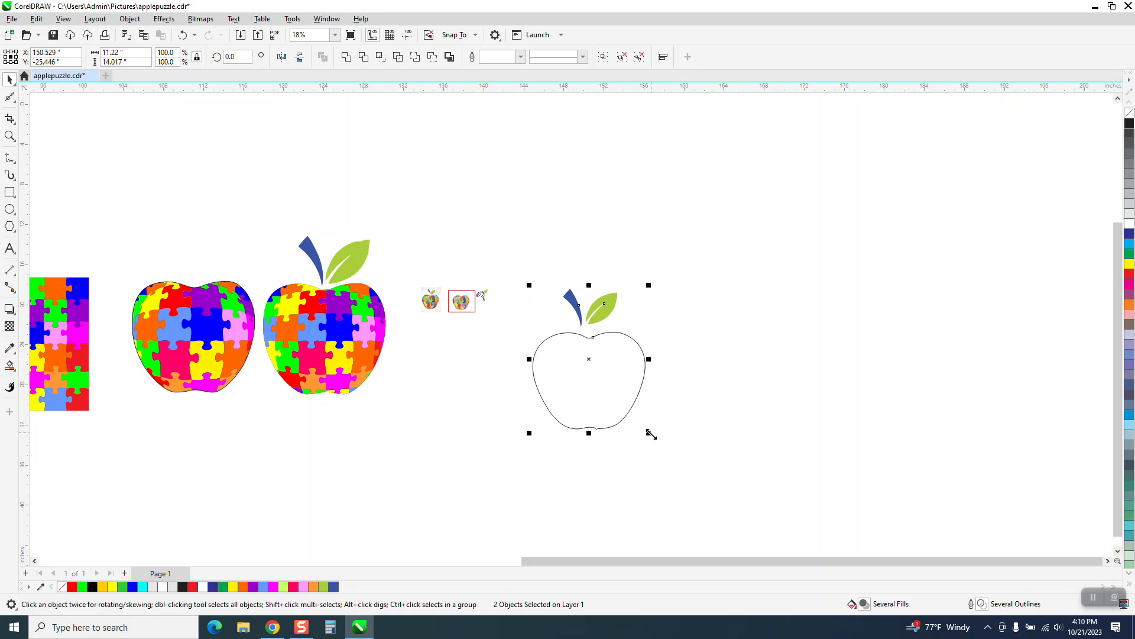
left_click_drag(651, 433, 690, 446)
Place a copy of the colored square puzzle group over the enlarged apple outline
left_click(661, 352)
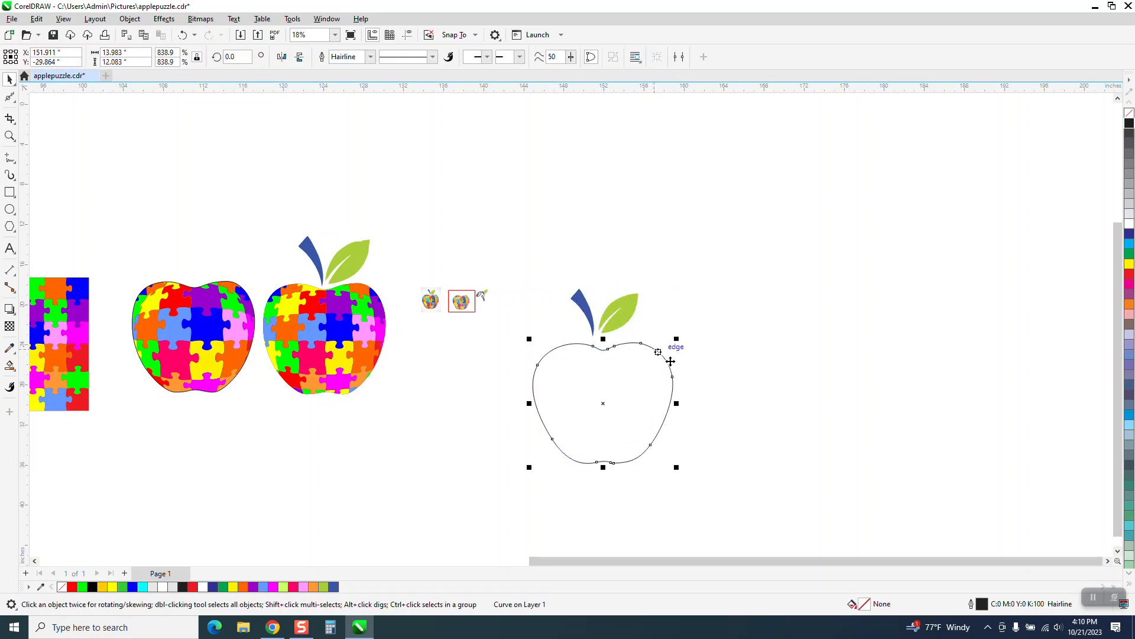
scroll(530, 347, "down", 2)
left_click_drag(317, 349, 561, 368)
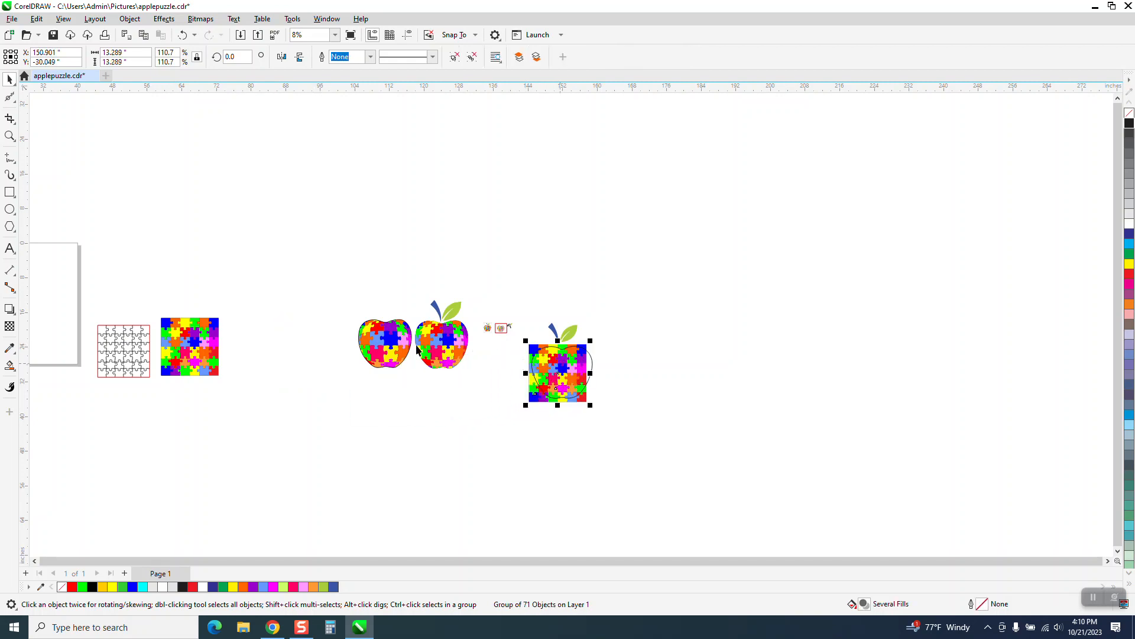
Enlarge the colored puzzle square proportionally to about 15 by 15 inches so it covers the whole apple outline
key("z")
left_click(512, 331)
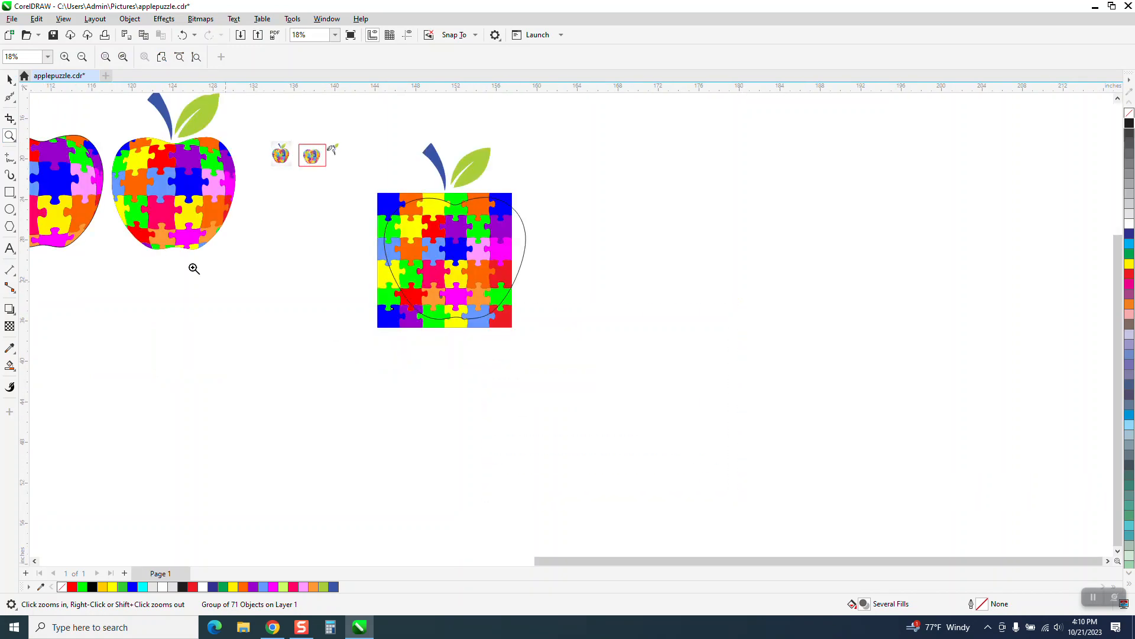
left_click(10, 79)
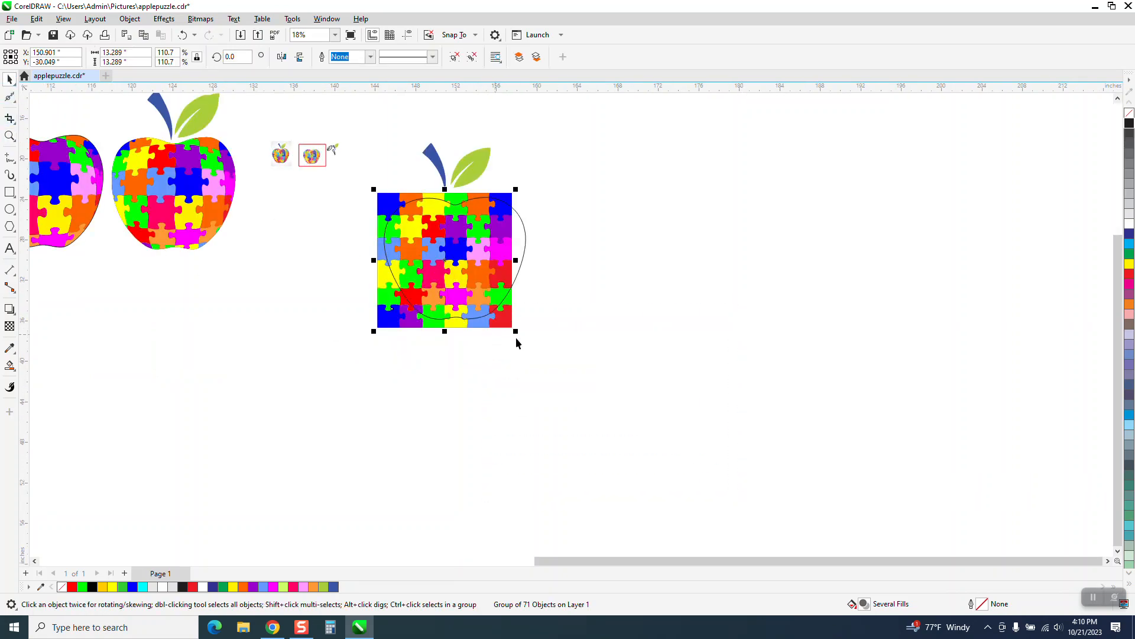
left_click_drag(518, 260, 541, 260)
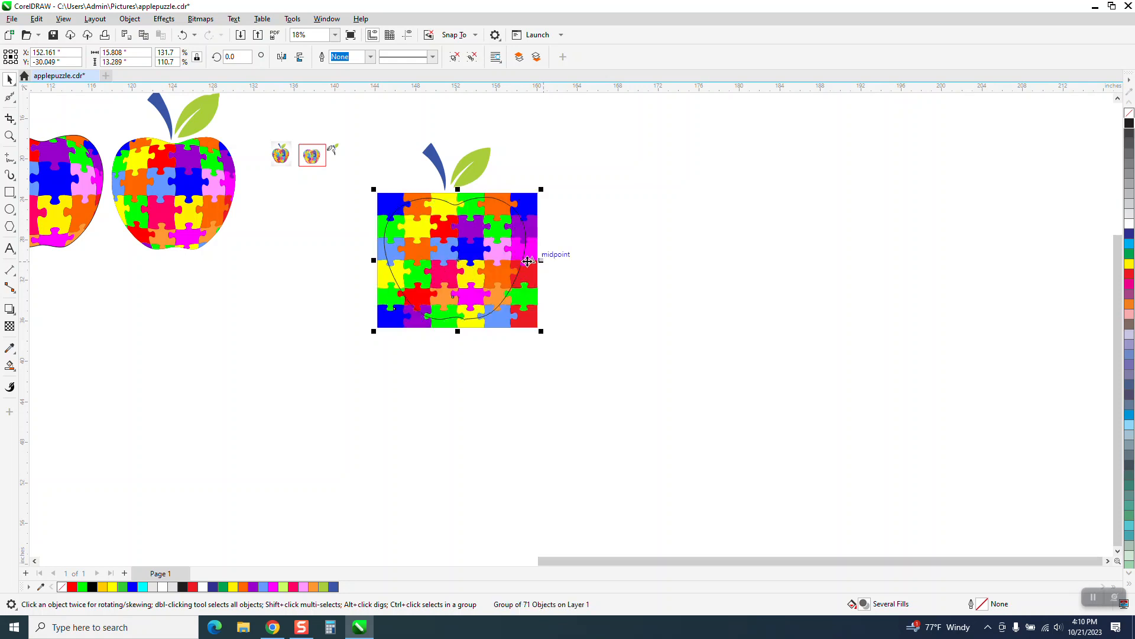
left_click(182, 37)
left_click_drag(519, 334, 542, 352)
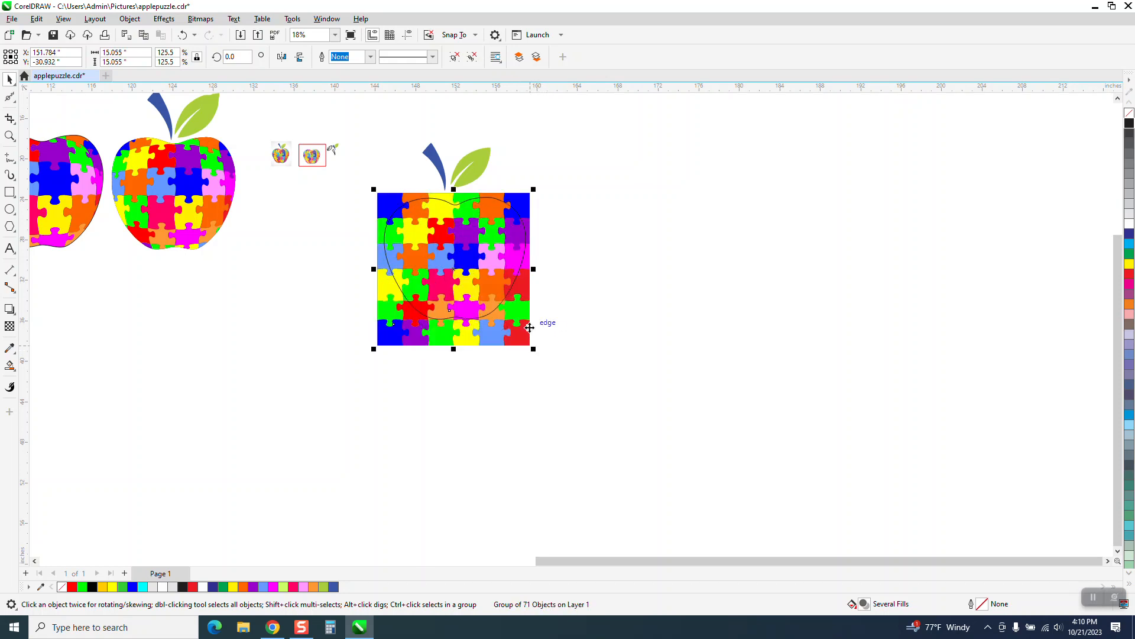
left_click(588, 331)
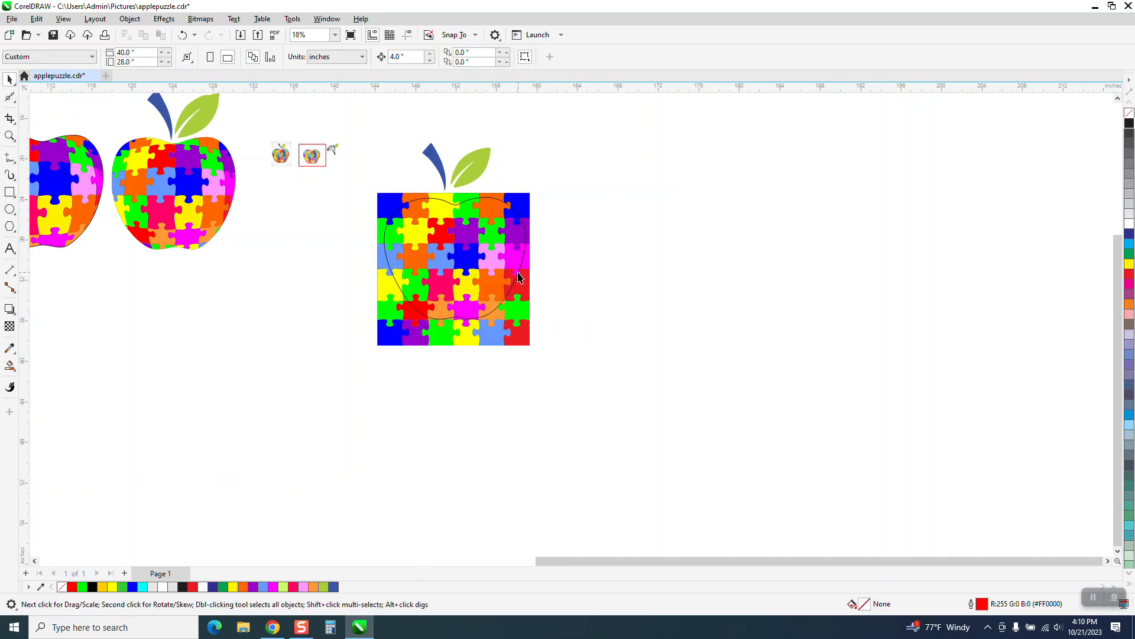
Apply a Fish Eye lens with a rate of 75% to the apple outline over the puzzle square
left_click(518, 277)
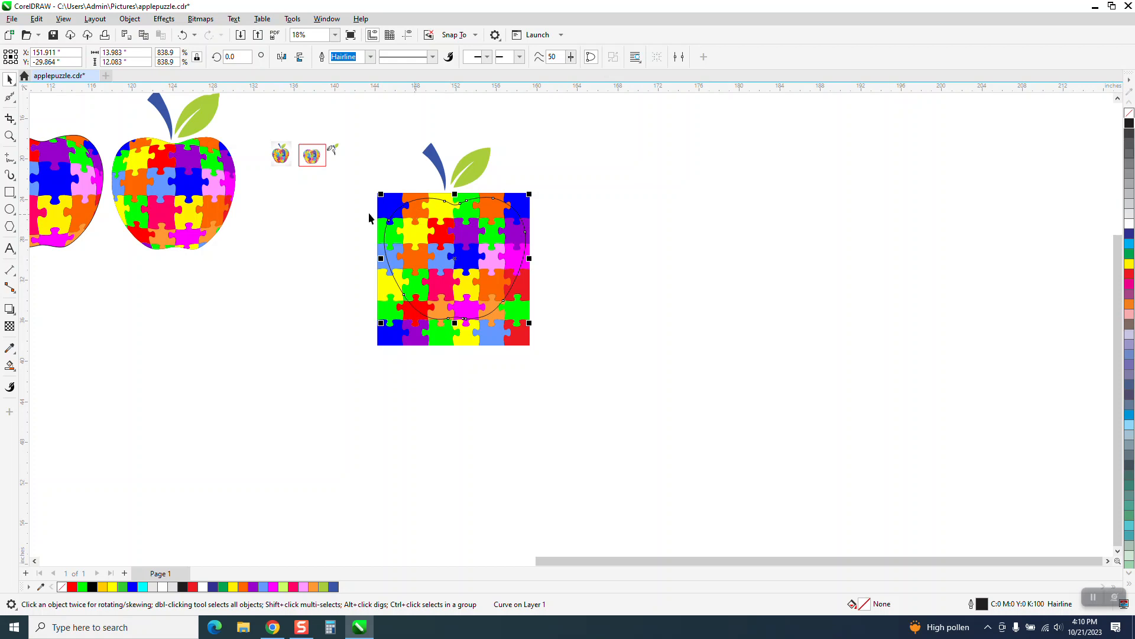
key("Escape")
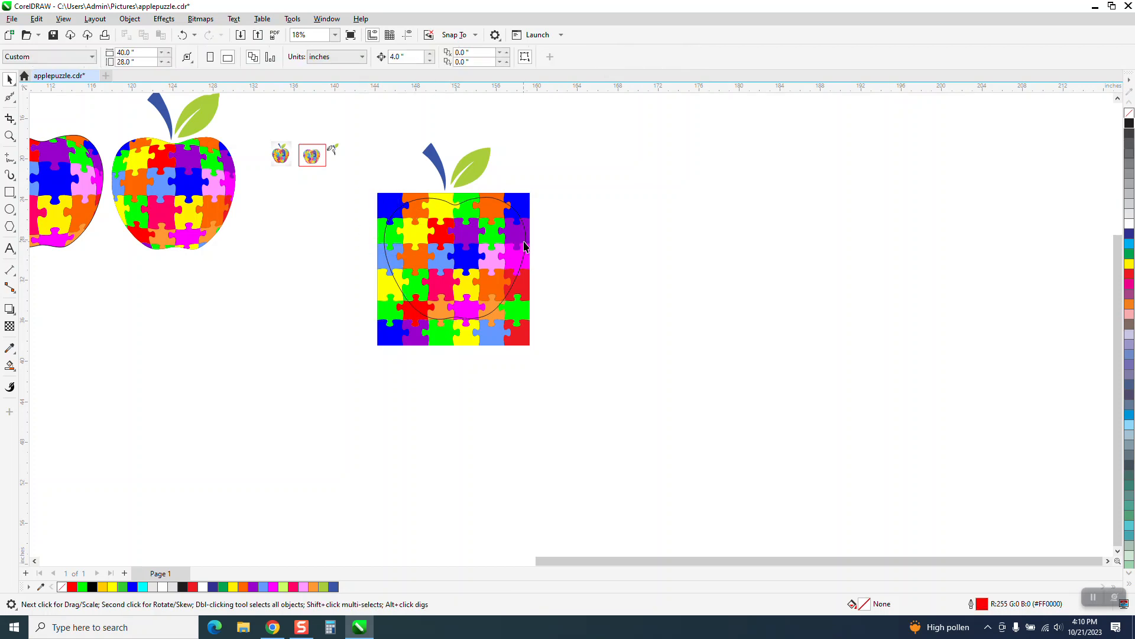
left_click(500, 204)
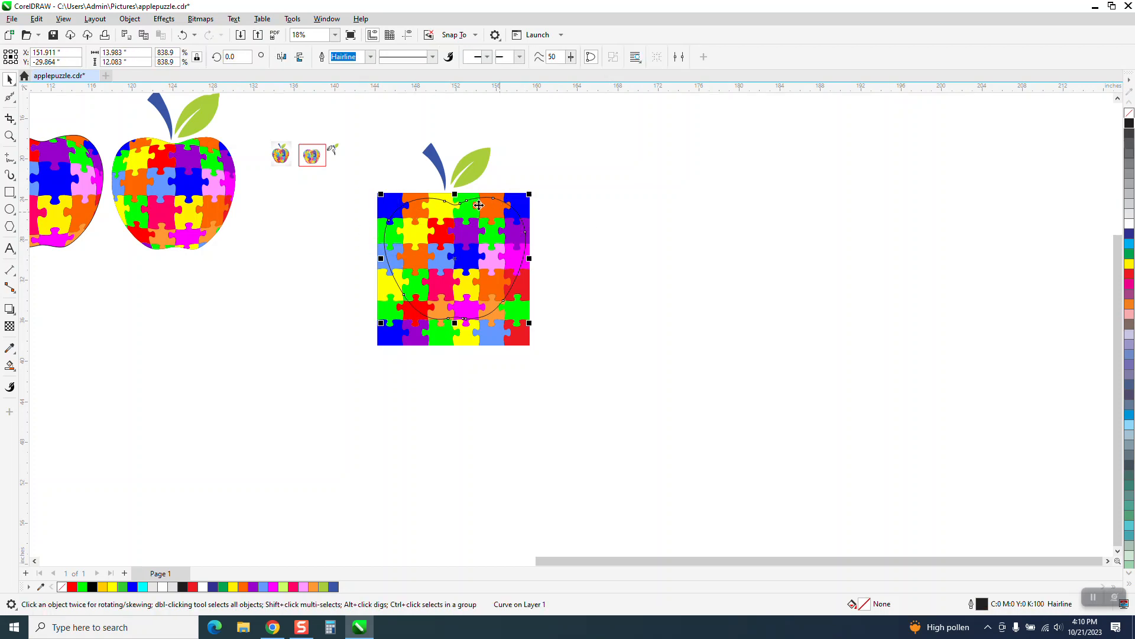
left_click(164, 18)
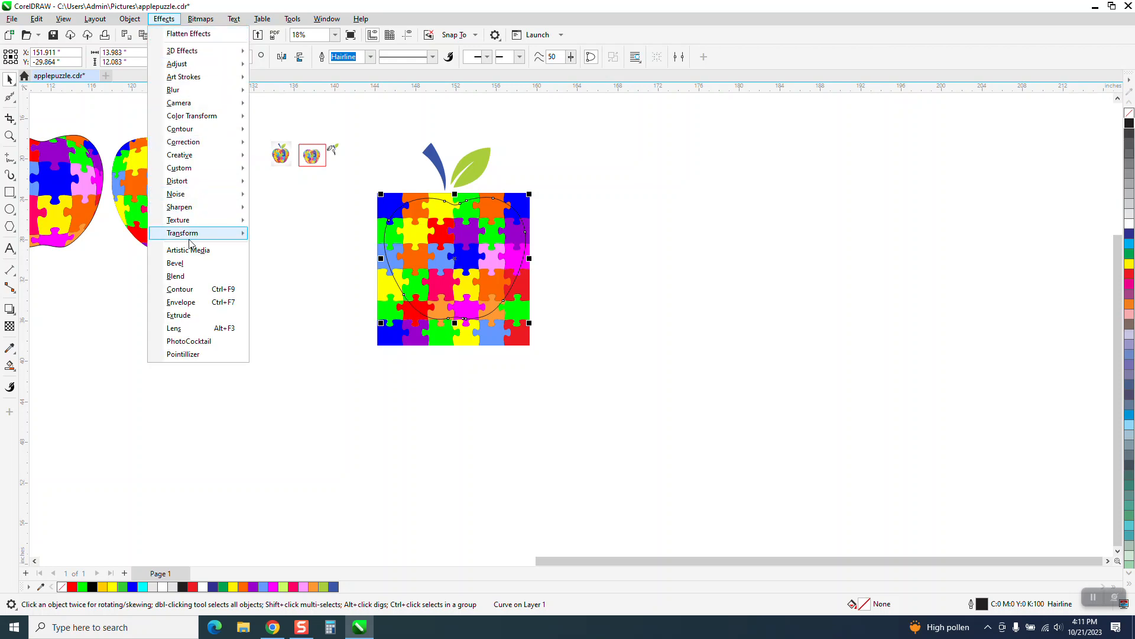
left_click(181, 329)
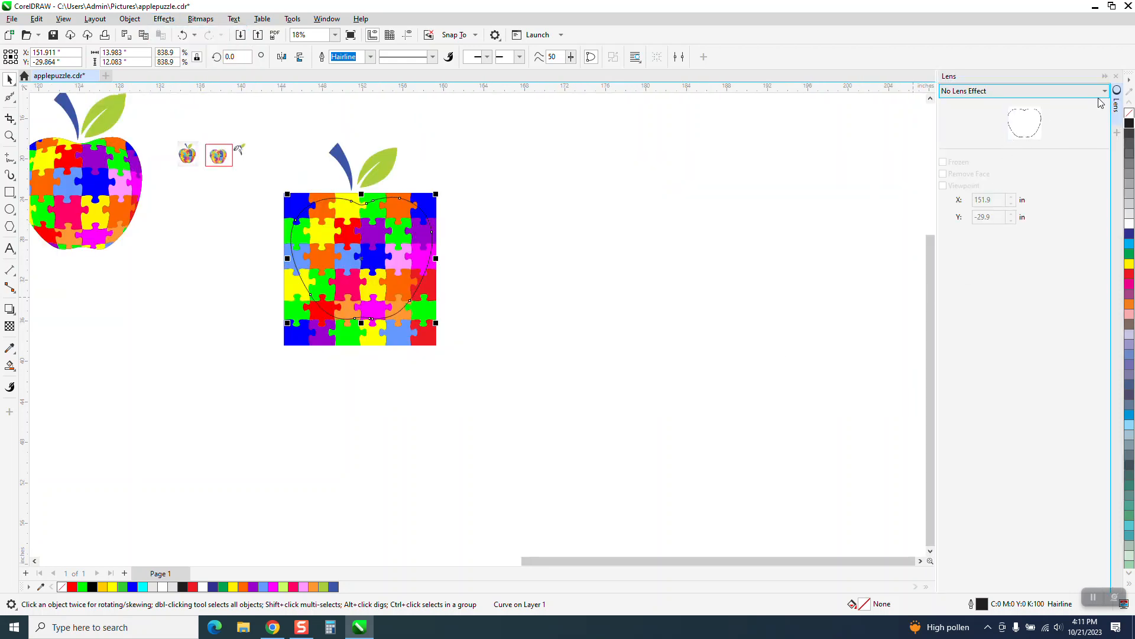
left_click(1104, 91)
left_click(951, 164)
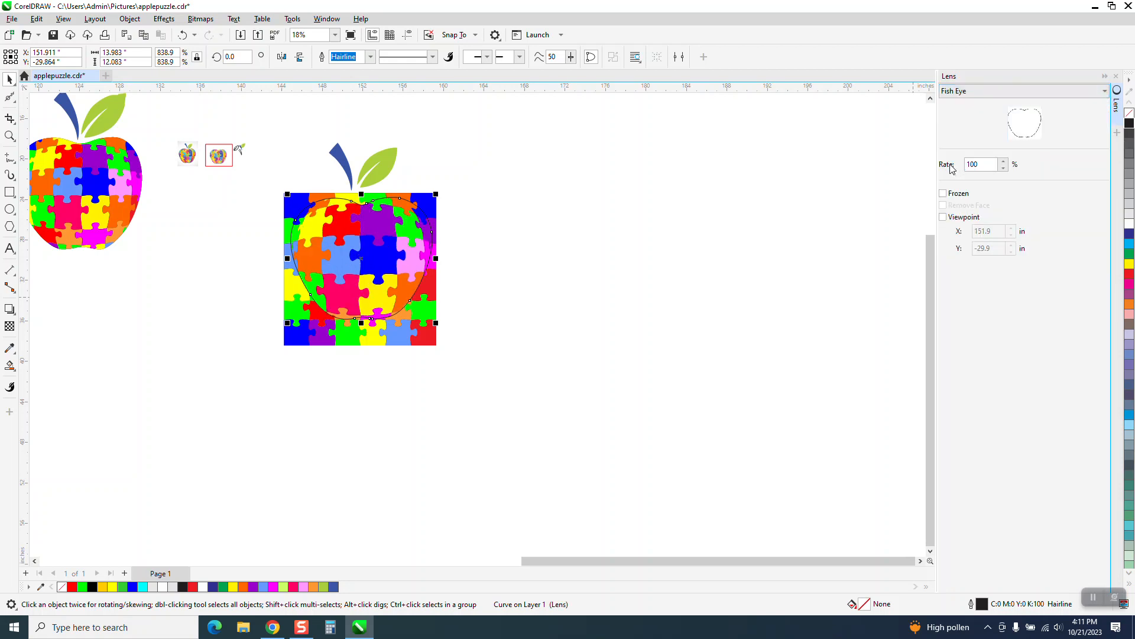
double_click(968, 169)
type("75")
key("Return")
Try a Fish Eye rate of 200% on the apple lens and undo that change
double_click(972, 165)
type("20")
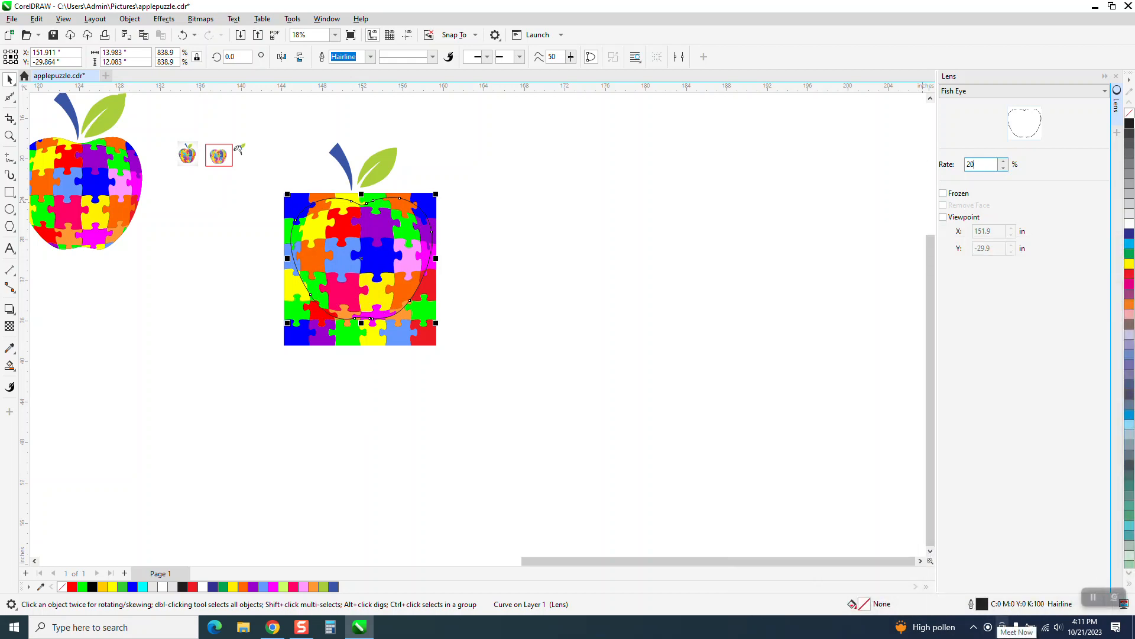
type("0")
key("Return")
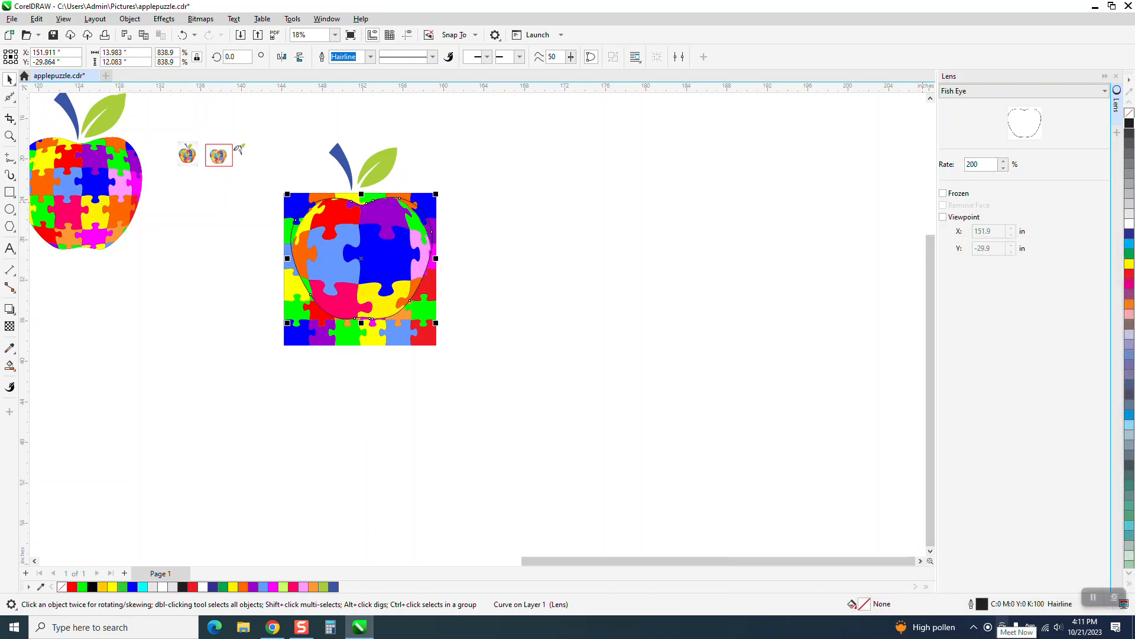
left_click(182, 39)
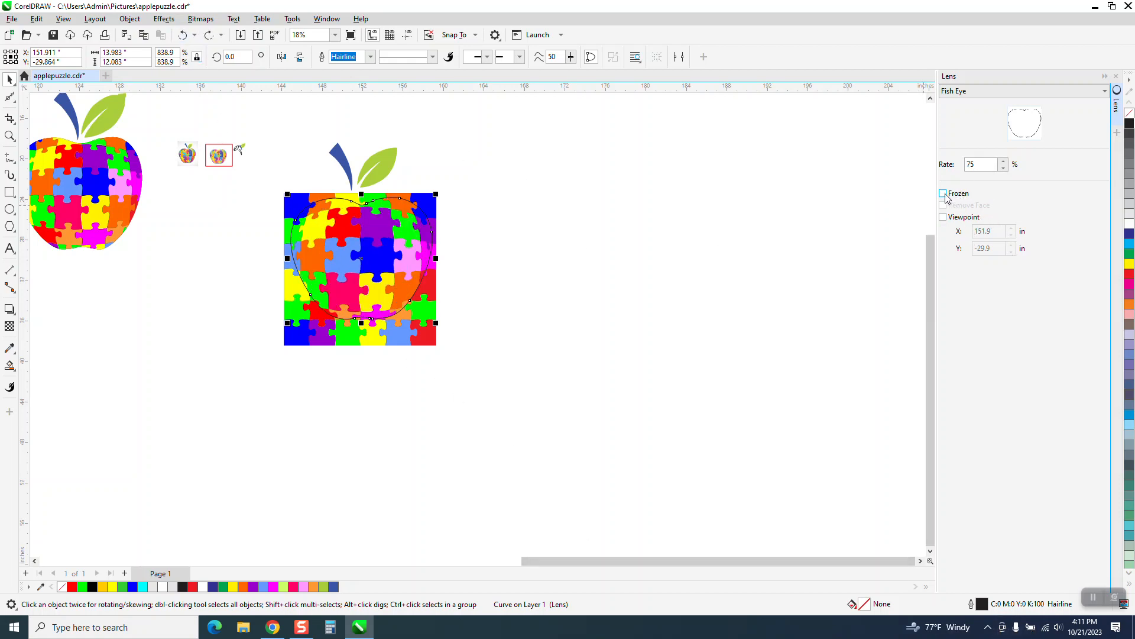
Freeze the apple's Fish Eye lens and move the frozen puzzle apple 20 inches to the right, clear of the square
left_click(527, 227)
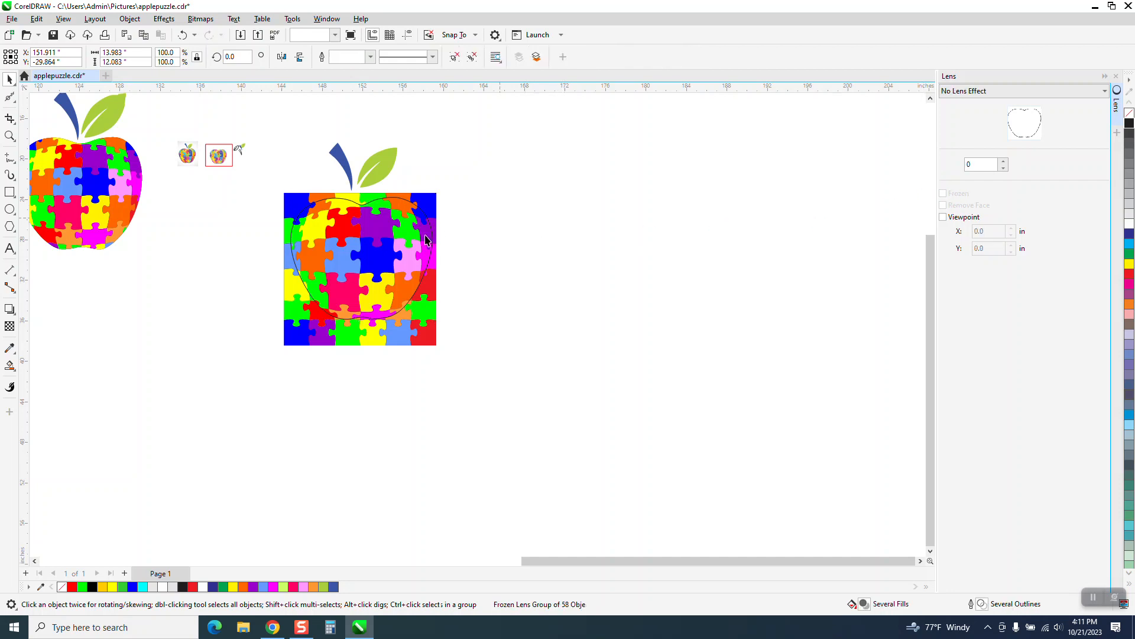
left_click(417, 232)
key("Right")
key("Right")
key("Right")
key("Right")
key("Right")
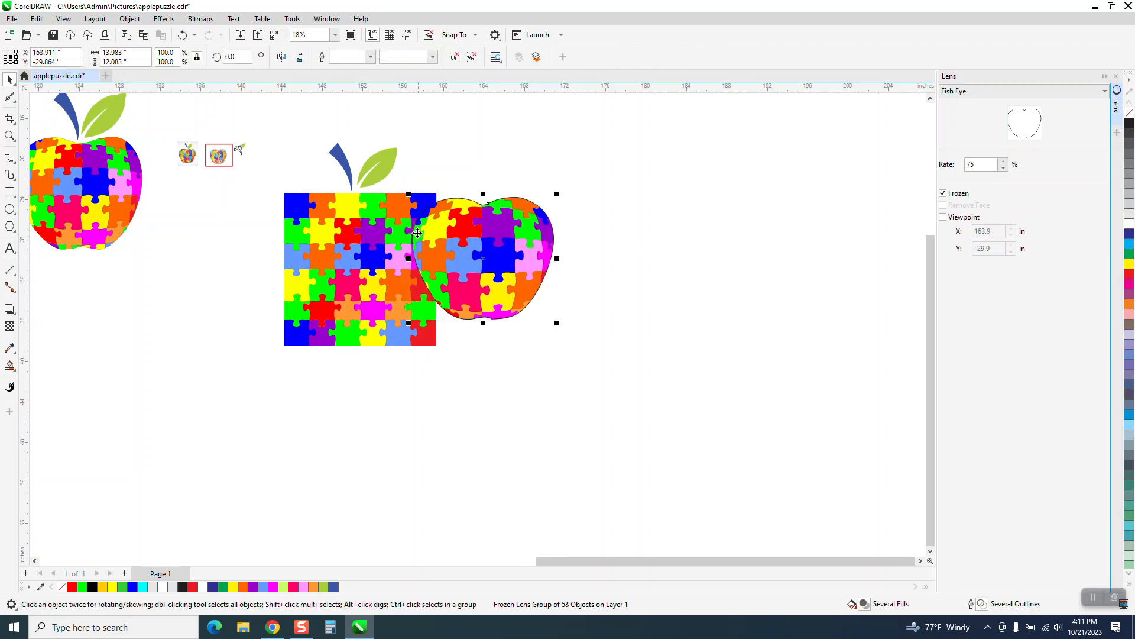
Move the grouped stem and leaf 20 inches to the right onto the top of the frozen puzzle apple
left_click(390, 187)
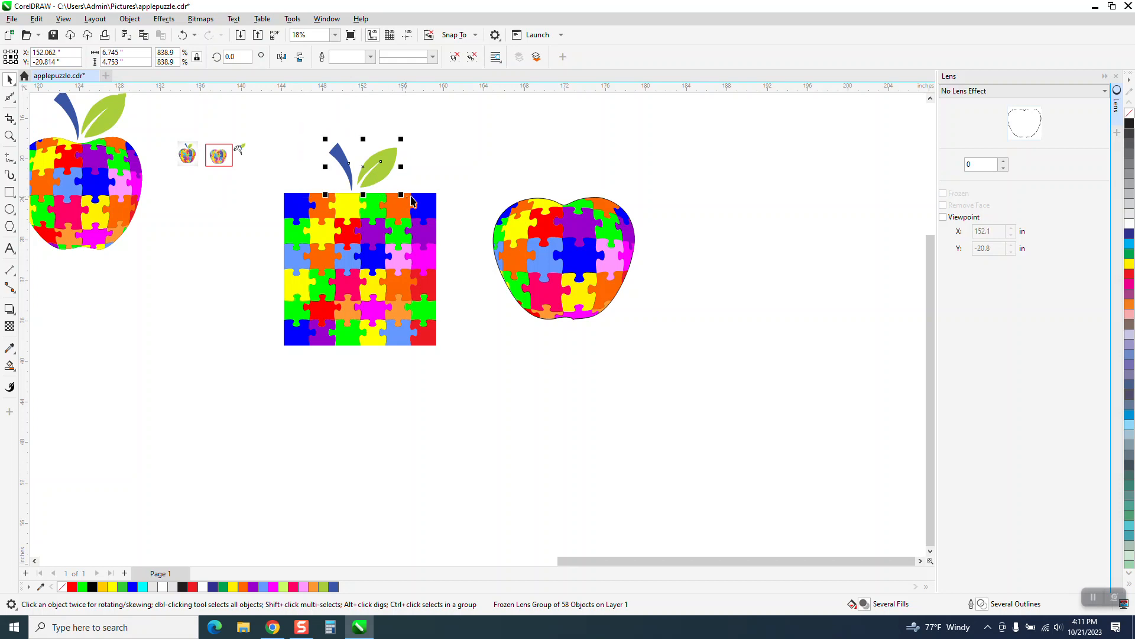
key("Right")
key("Right")
key("Right")
key("Right")
key("Right")
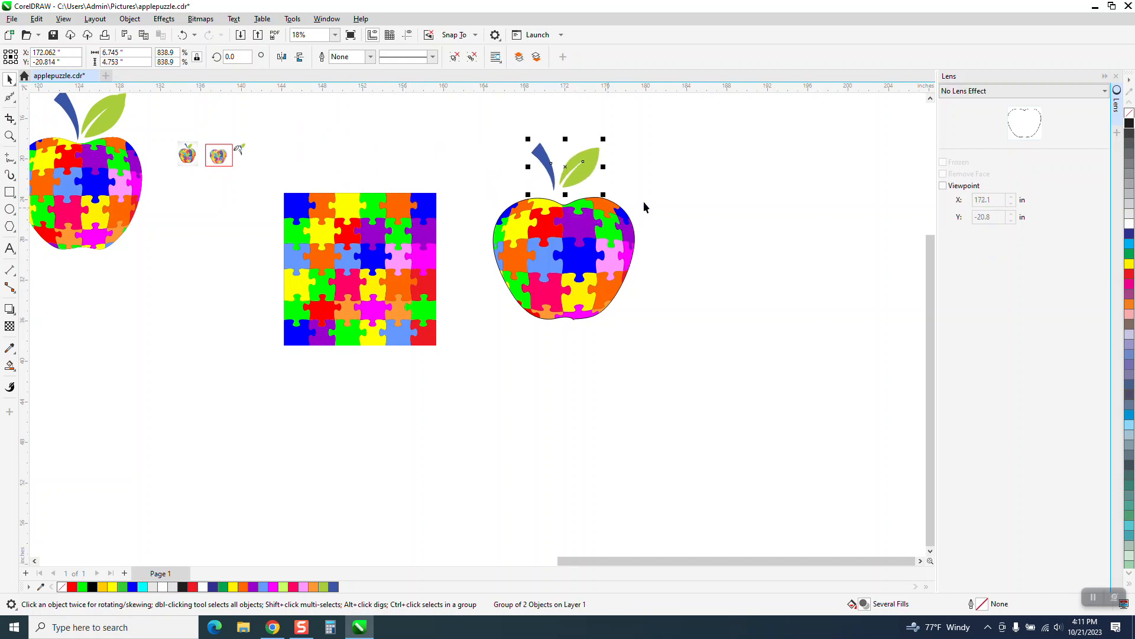
Remove the outline from the frozen puzzle apple
left_click_drag(672, 210, 470, 331)
right_click(1129, 112)
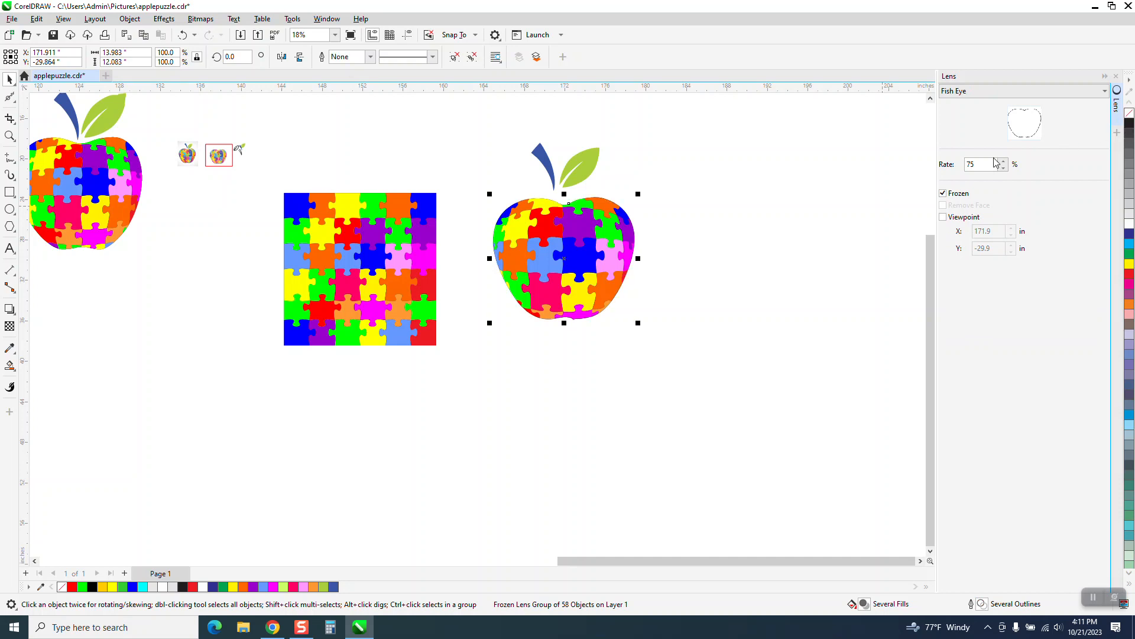
left_click(794, 198)
Group the new puzzle apple with its stem and leaf and place it to the left of the two existing puzzle apples
left_click_drag(655, 385, 806, 424)
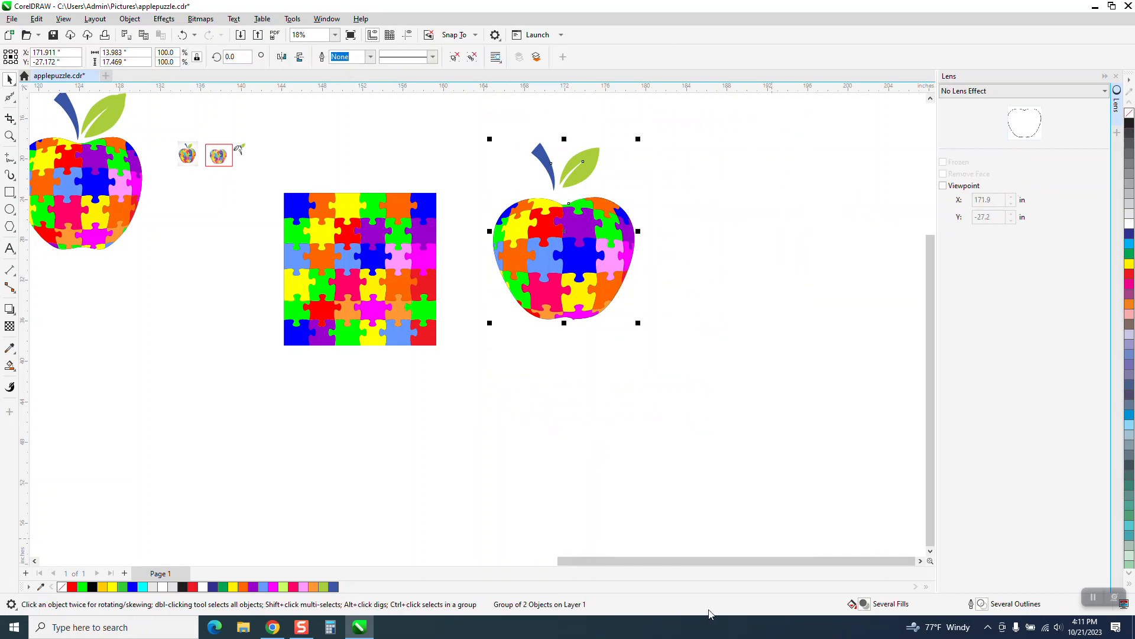
scroll(704, 355, "down", 3)
left_click_drag(636, 341, 339, 371)
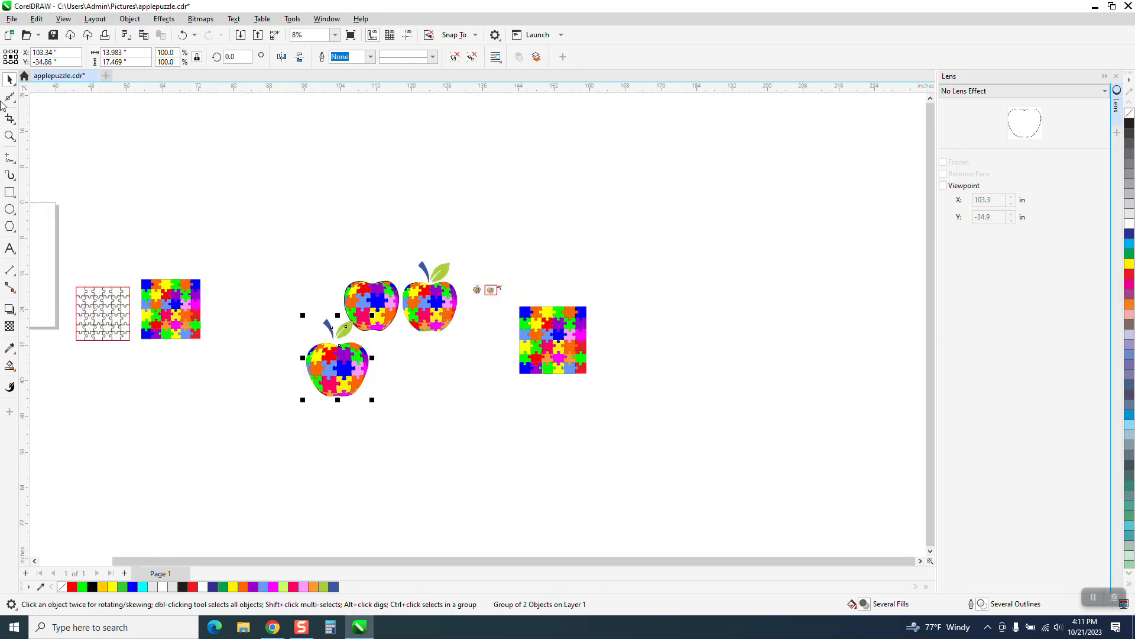
left_click(10, 136)
left_click_drag(296, 223, 596, 385)
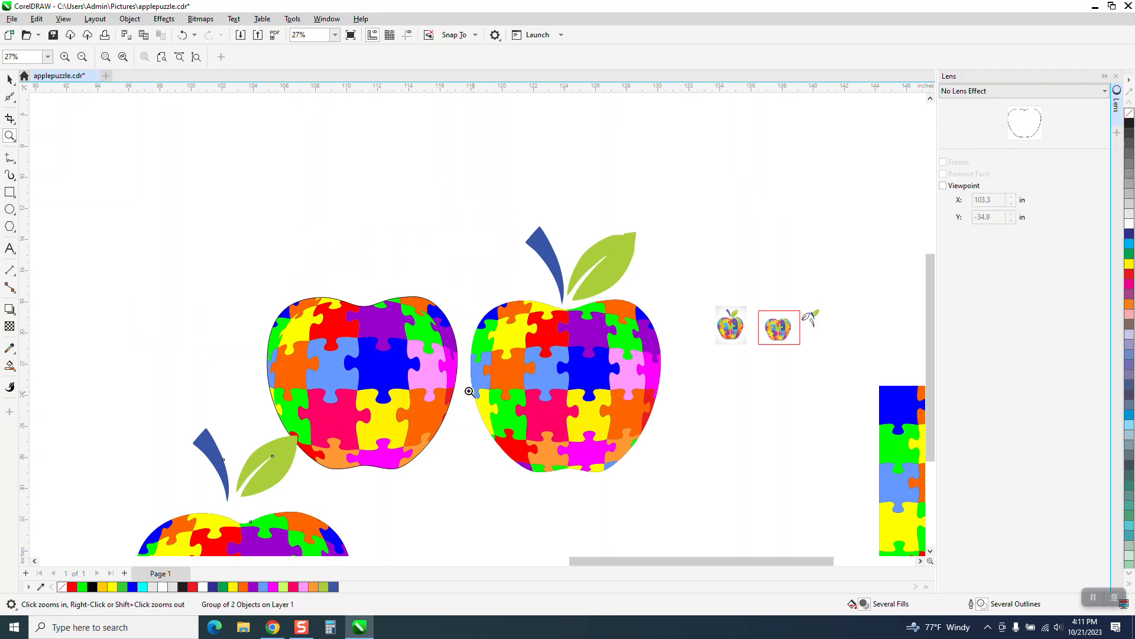
scroll(469, 302, "down", 1)
left_click(10, 79)
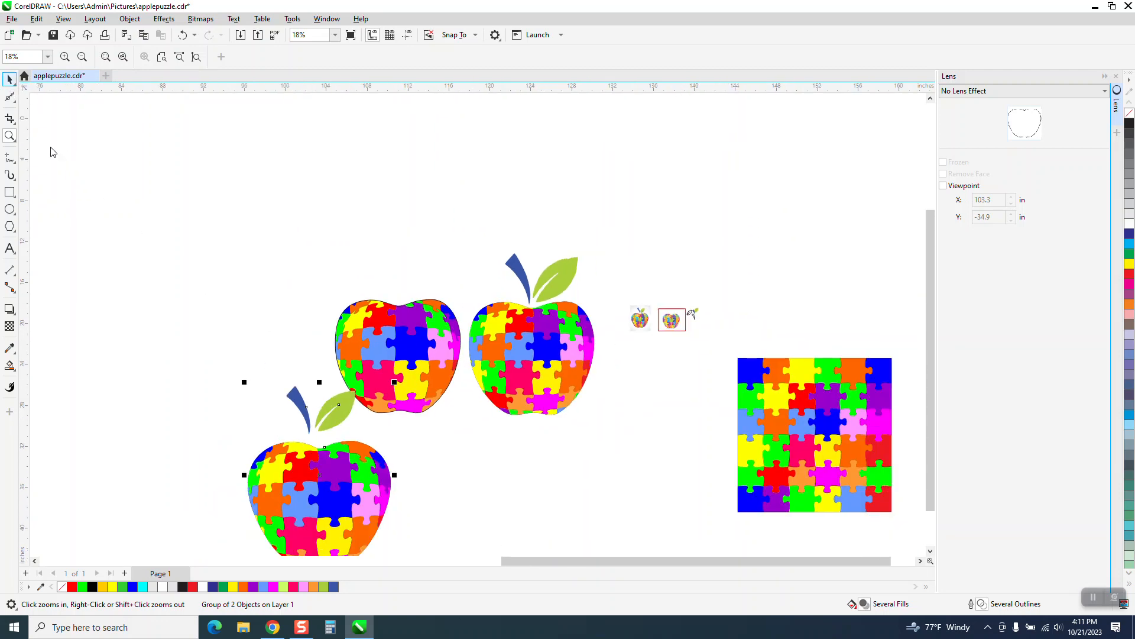
left_click_drag(314, 446, 250, 292)
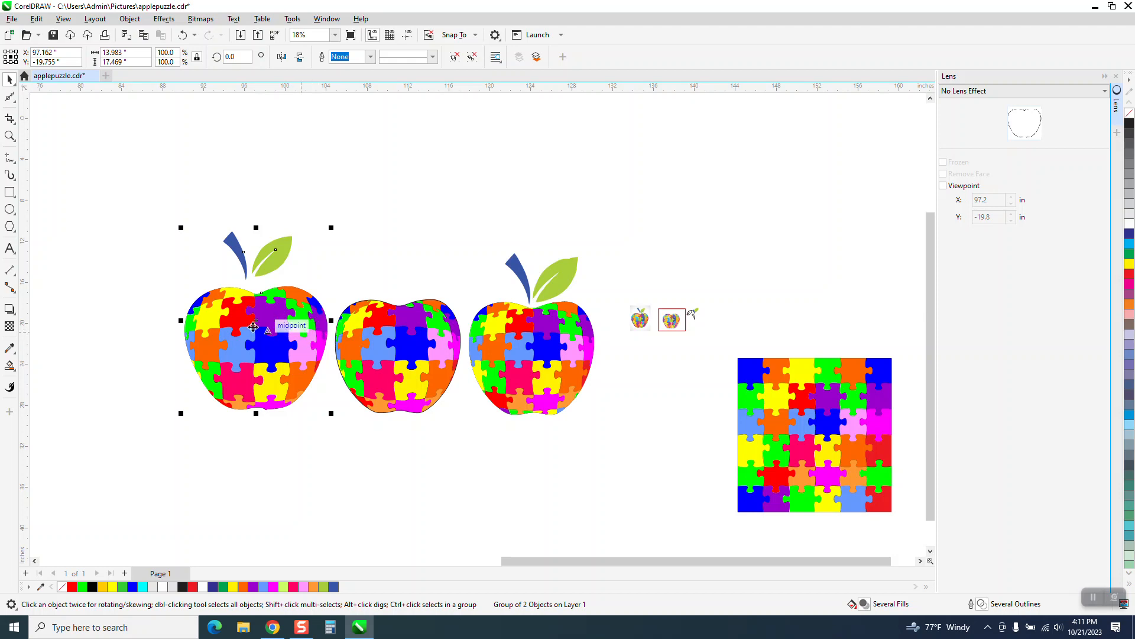
Examine the distorted puzzle pieces of the new apple, the puzzle line pattern and the original colored puzzle square up close
left_click(9, 136)
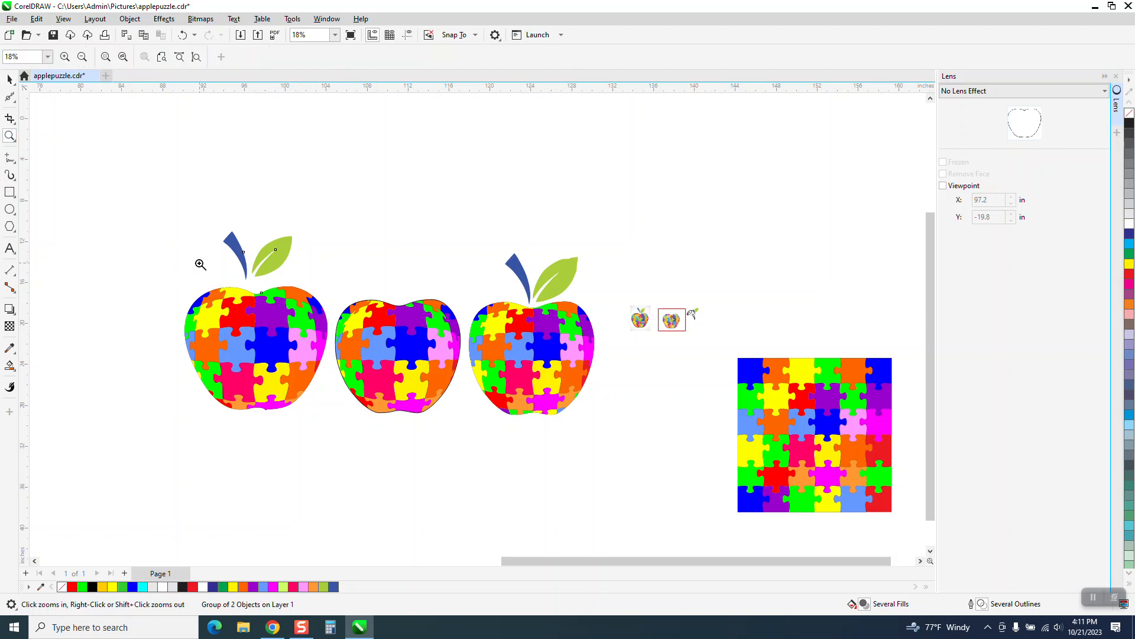
left_click_drag(165, 270, 309, 392)
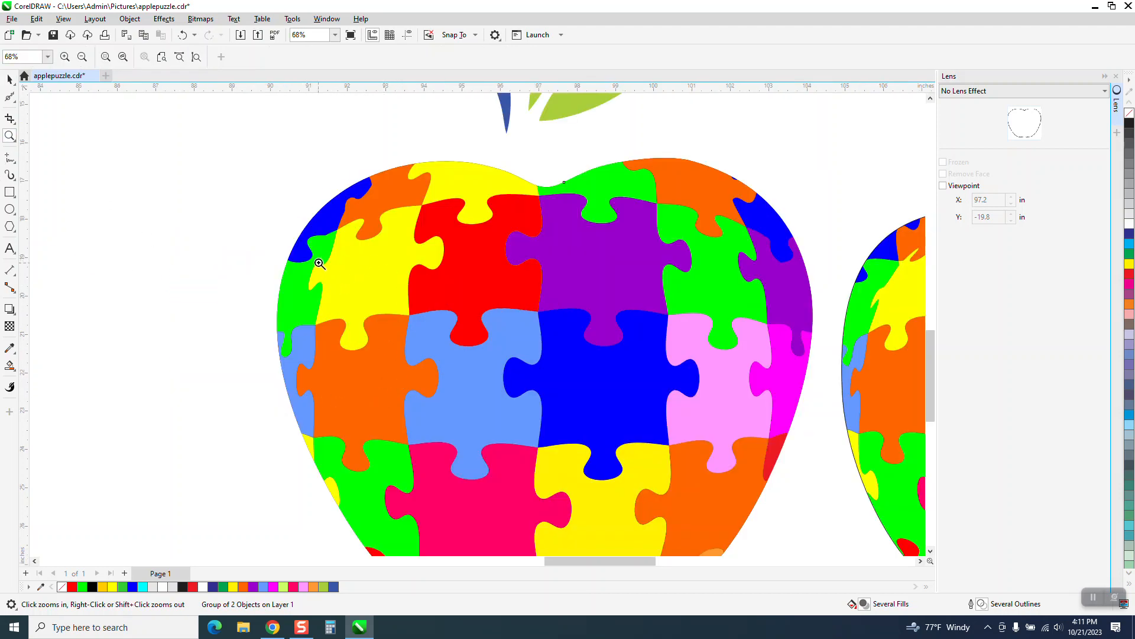
scroll(319, 264, "down", 1)
scroll(615, 305, "down", 1)
scroll(618, 301, "down", 5)
left_click_drag(221, 273, 492, 395)
scroll(571, 334, "down", 1)
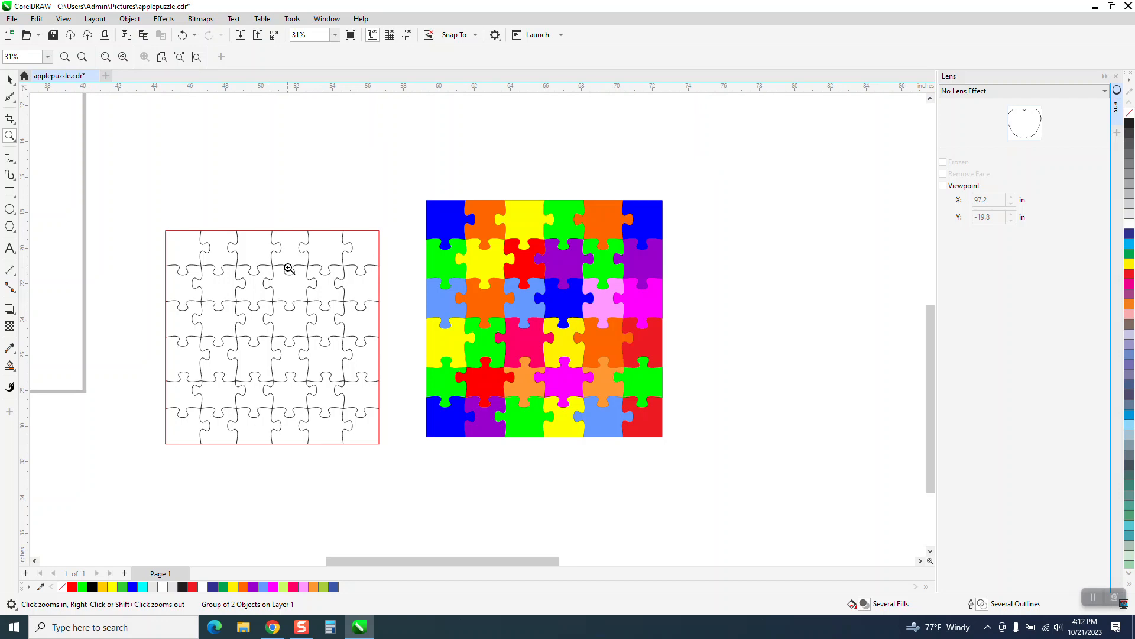
left_click_drag(407, 196, 698, 448)
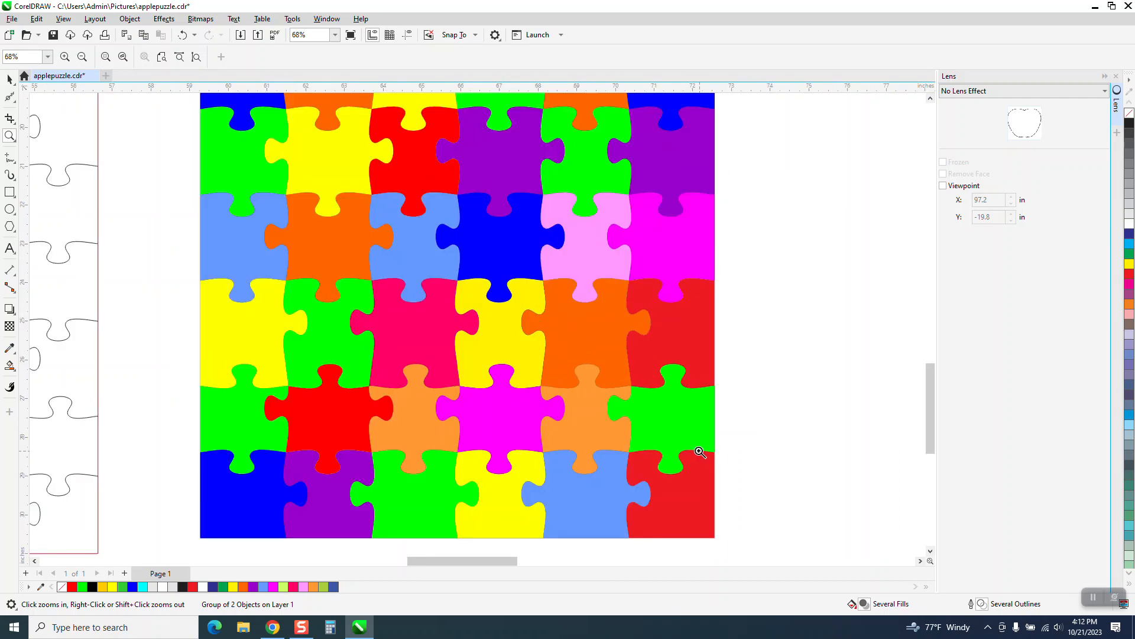
scroll(700, 449, "down", 1)
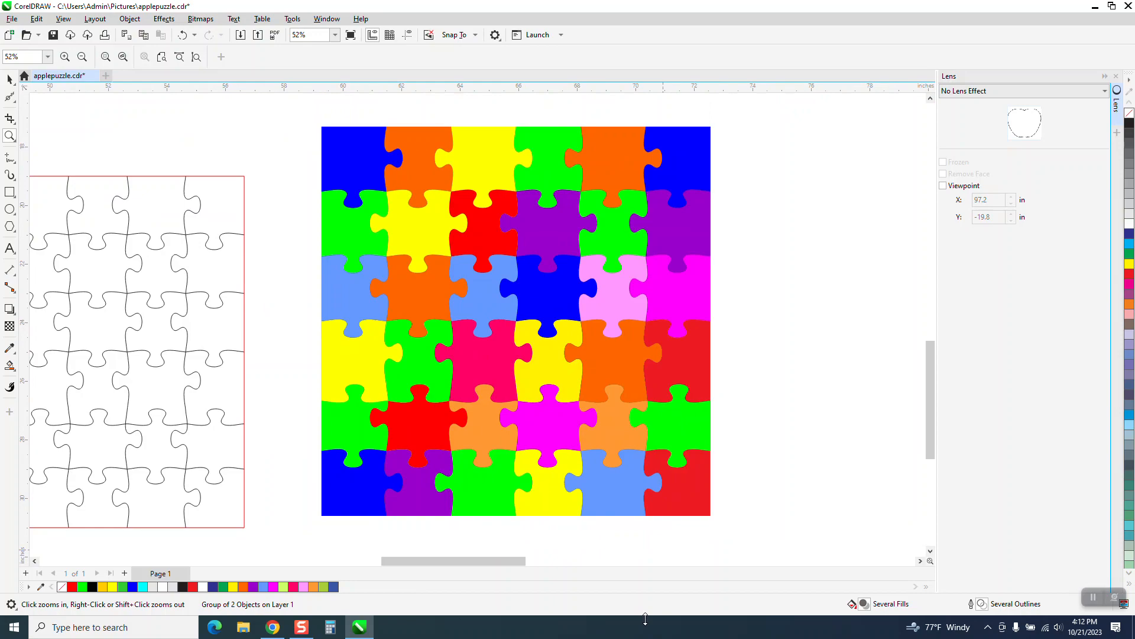